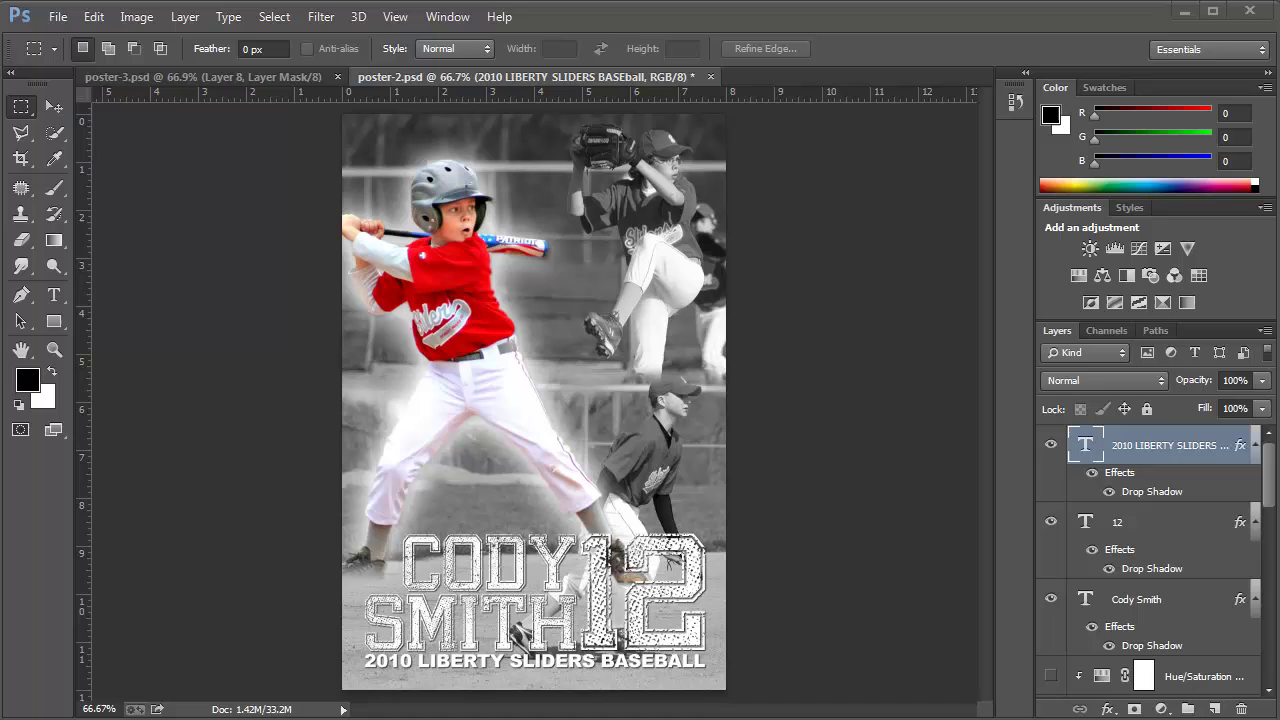
- Switch to the poster-3.psd document showing the white frame layer
left_click(300, 76)
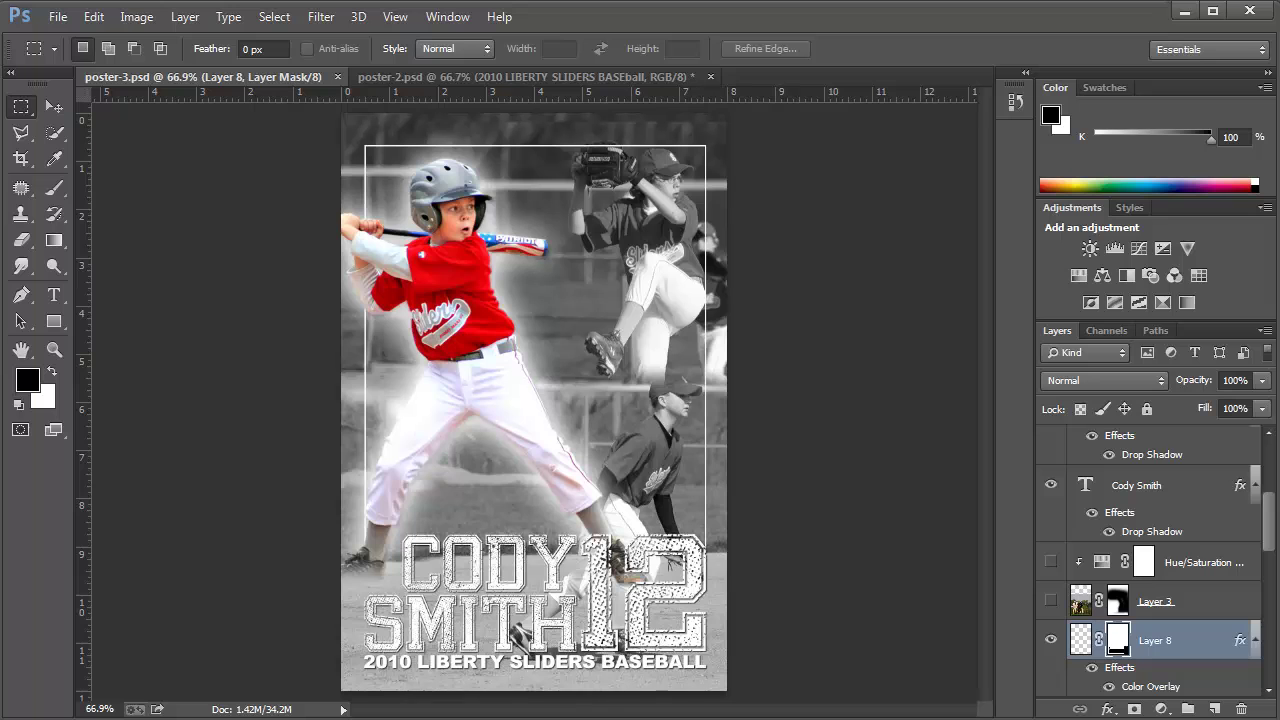
- Scroll the easydigitals tutorial down to the finished football and baseball posters and back up
key("alt+Tab")
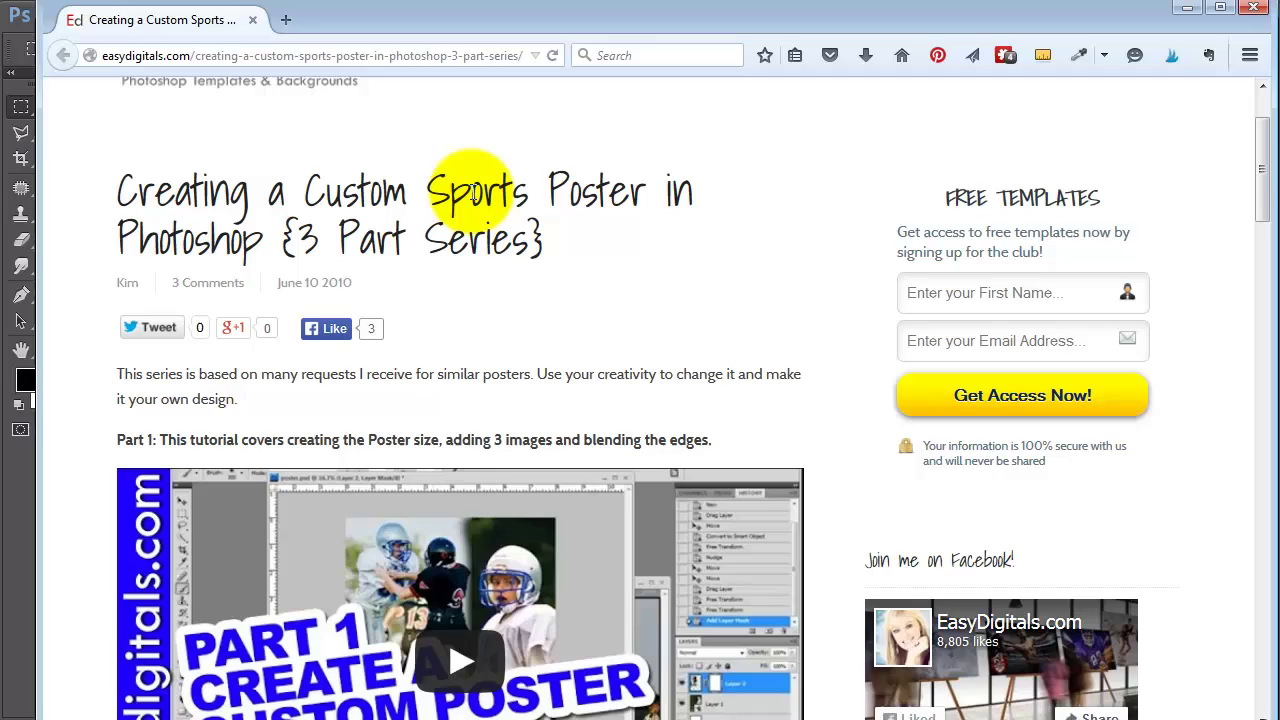
scroll(417, 348, "down", 3)
scroll(521, 387, "down", 4)
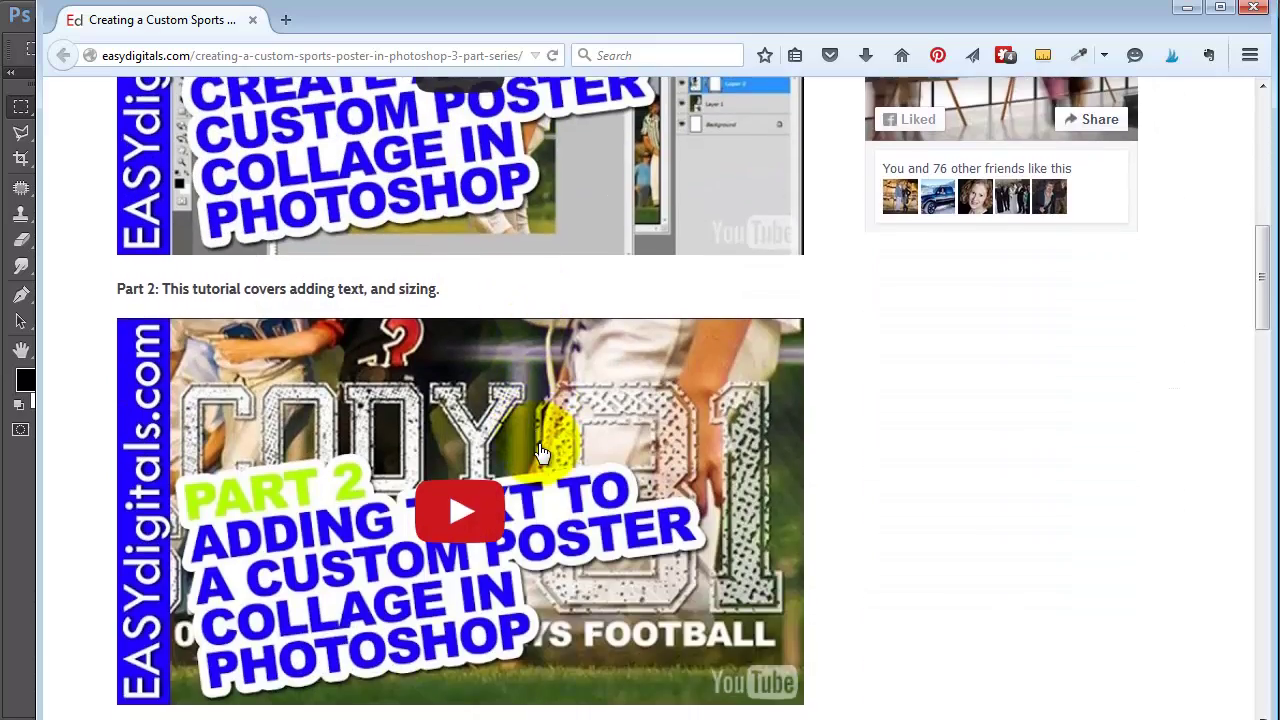
scroll(530, 420, "down", 5)
scroll(540, 450, "down", 5)
scroll(540, 459, "down", 1)
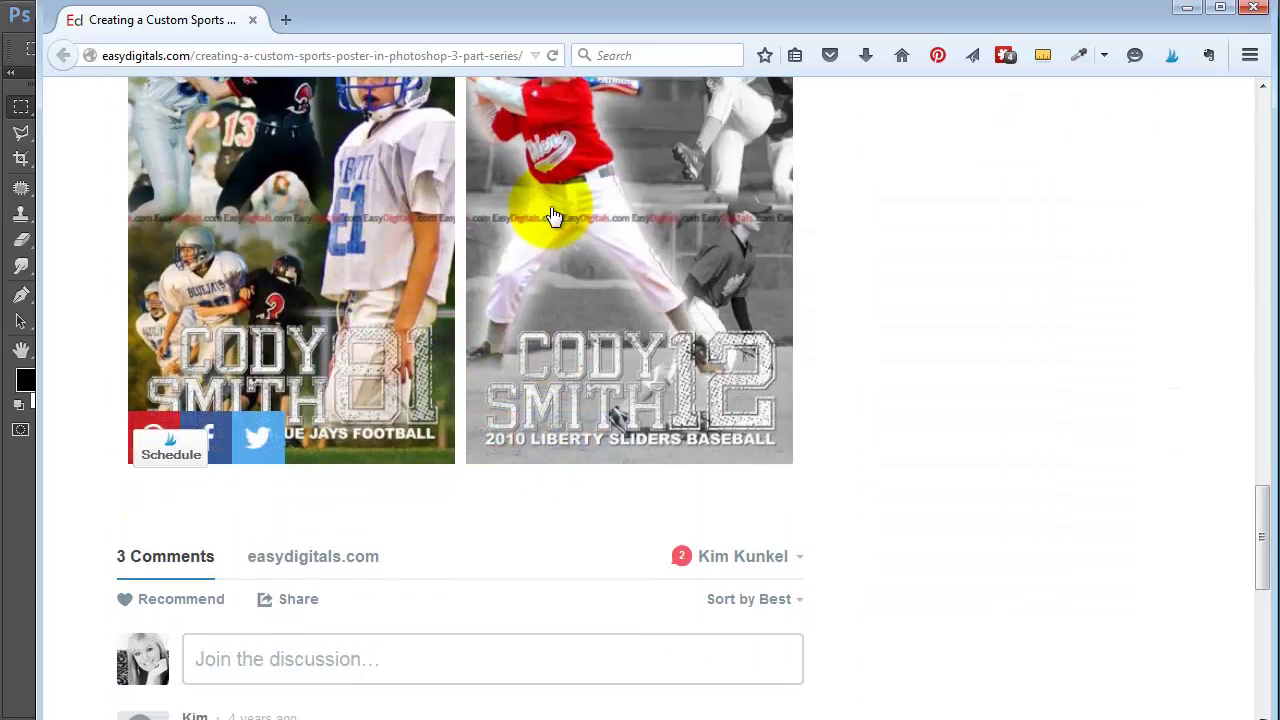
scroll(561, 350, "up", 1)
scroll(562, 330, "up", 2)
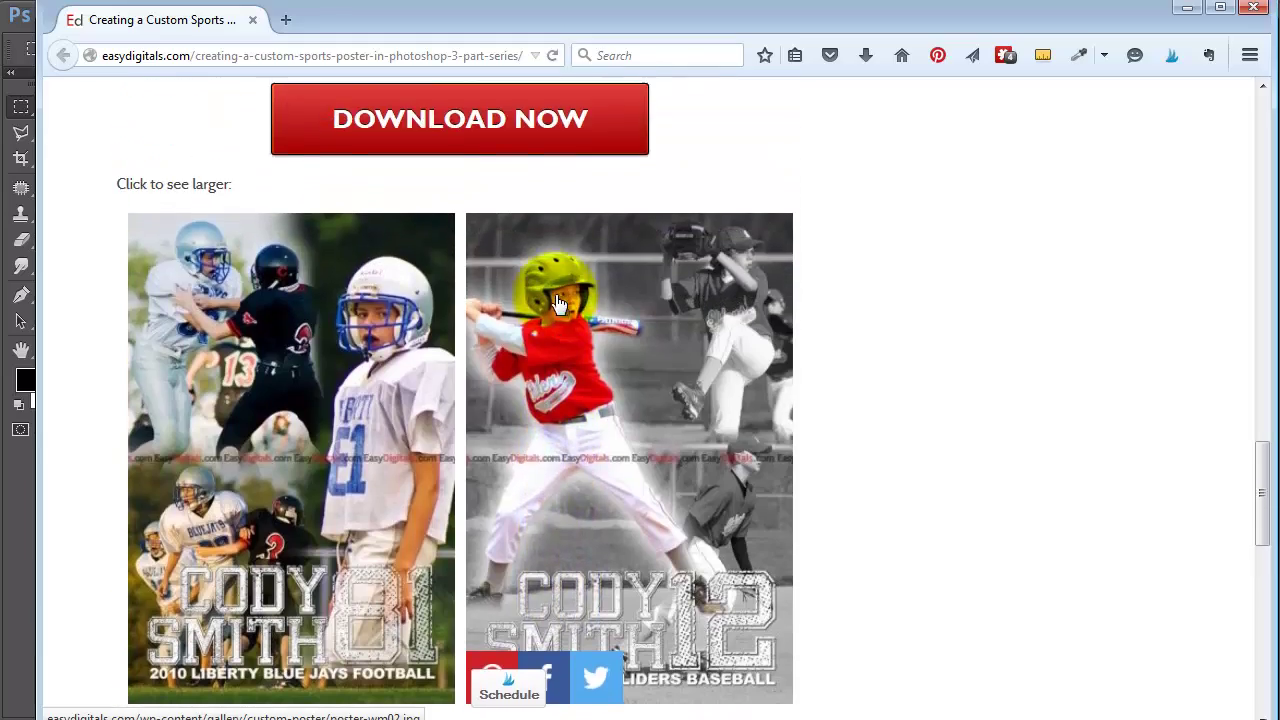
scroll(562, 323, "up", 5)
scroll(562, 323, "up", 10)
scroll(561, 321, "up", 5)
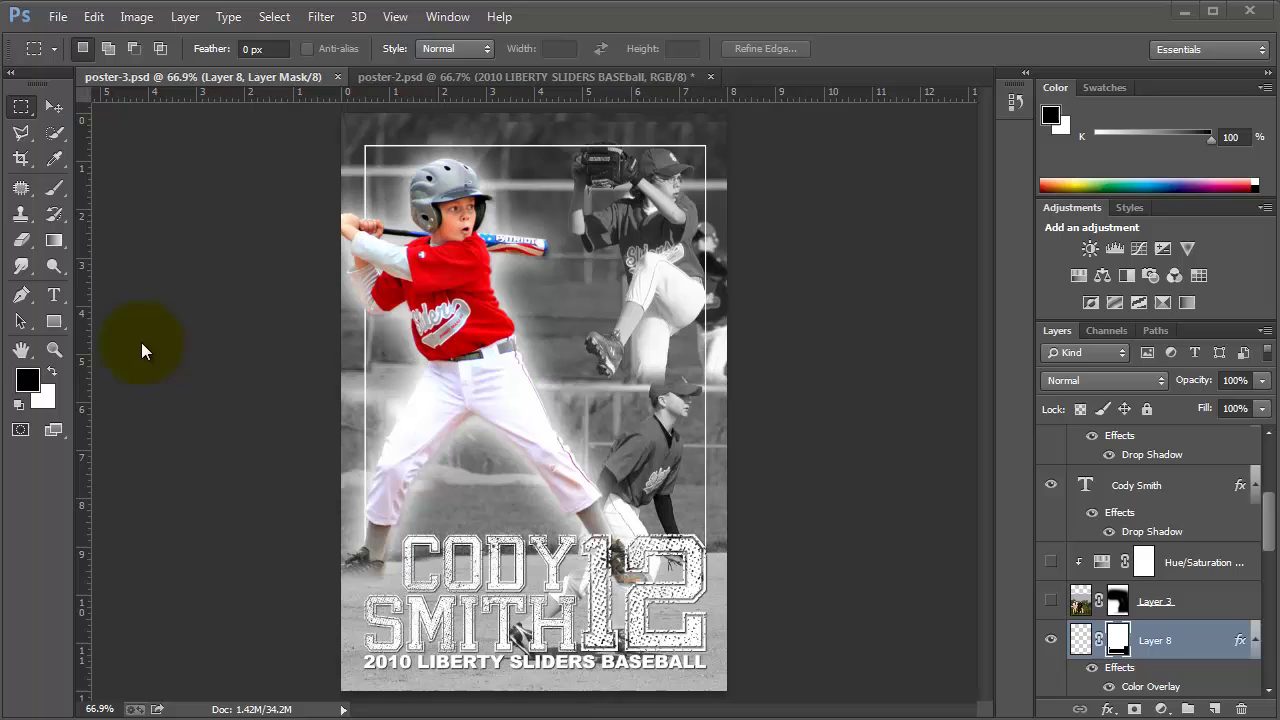
- In poster-2.psd, convert the locked Background into a normal Layer 0
left_click(492, 77)
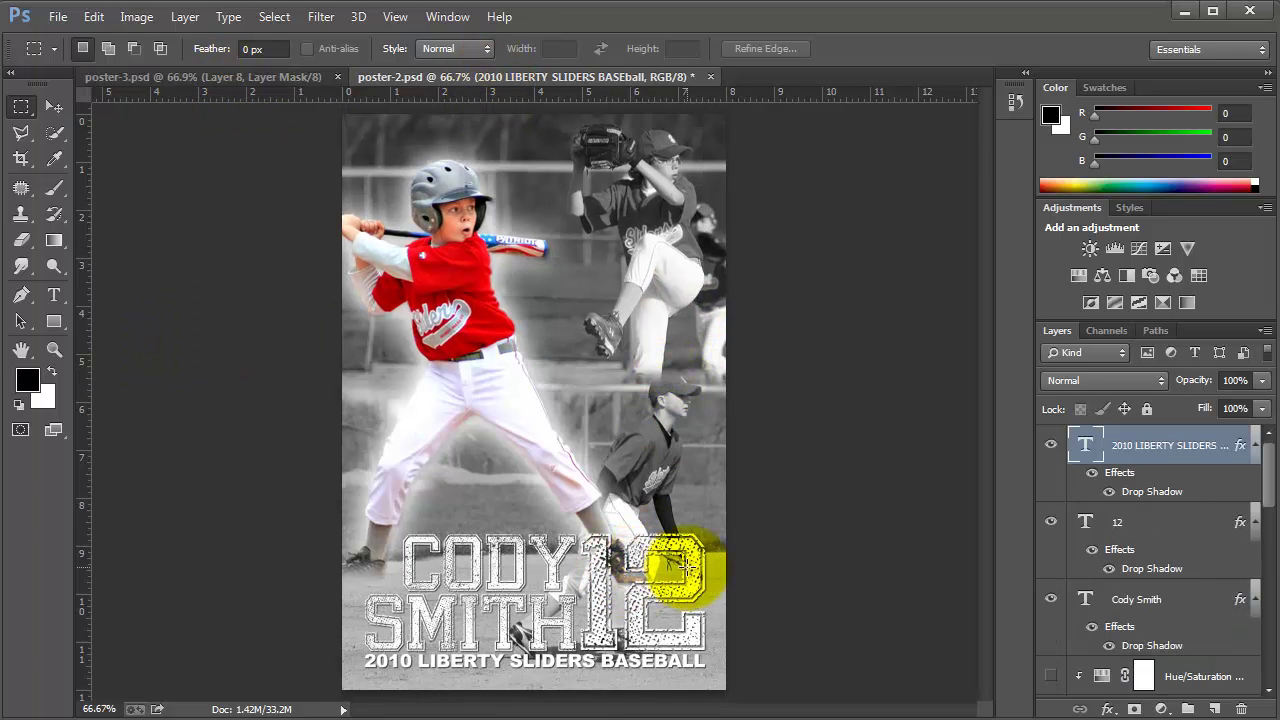
left_click_drag(1266, 505, 1266, 665)
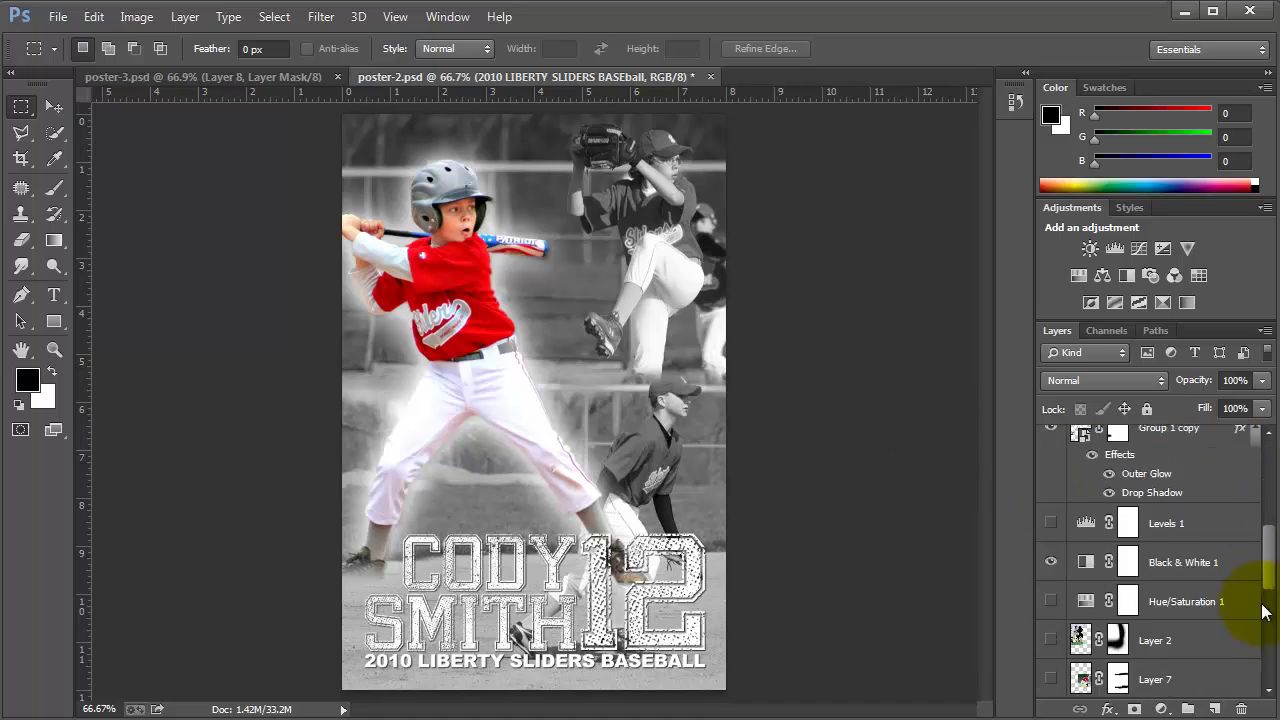
left_click(1180, 690)
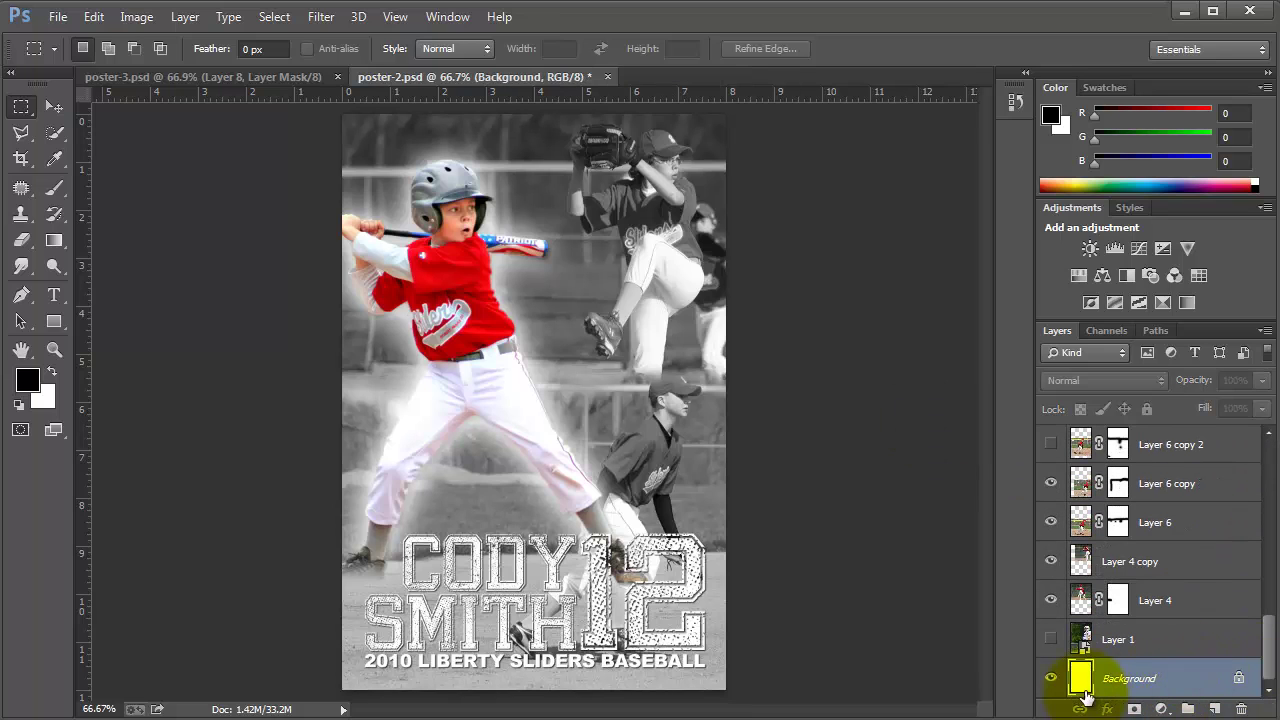
double_click(1192, 690)
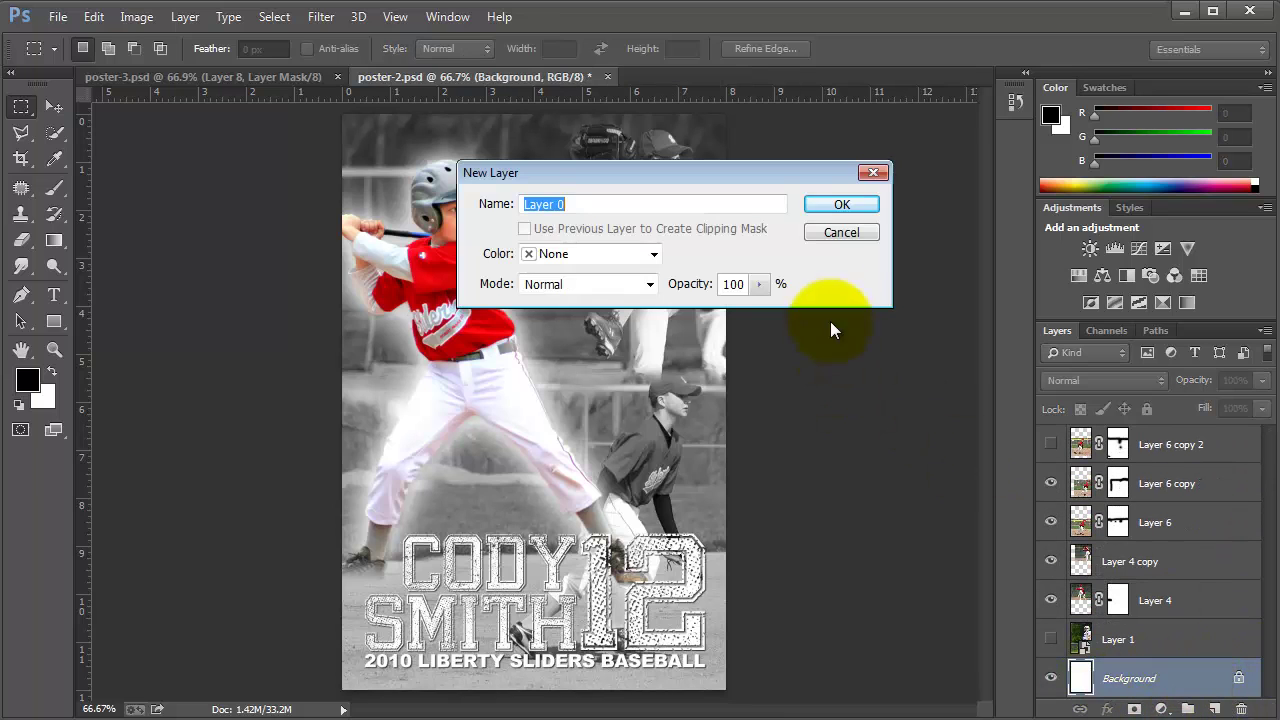
left_click(843, 206)
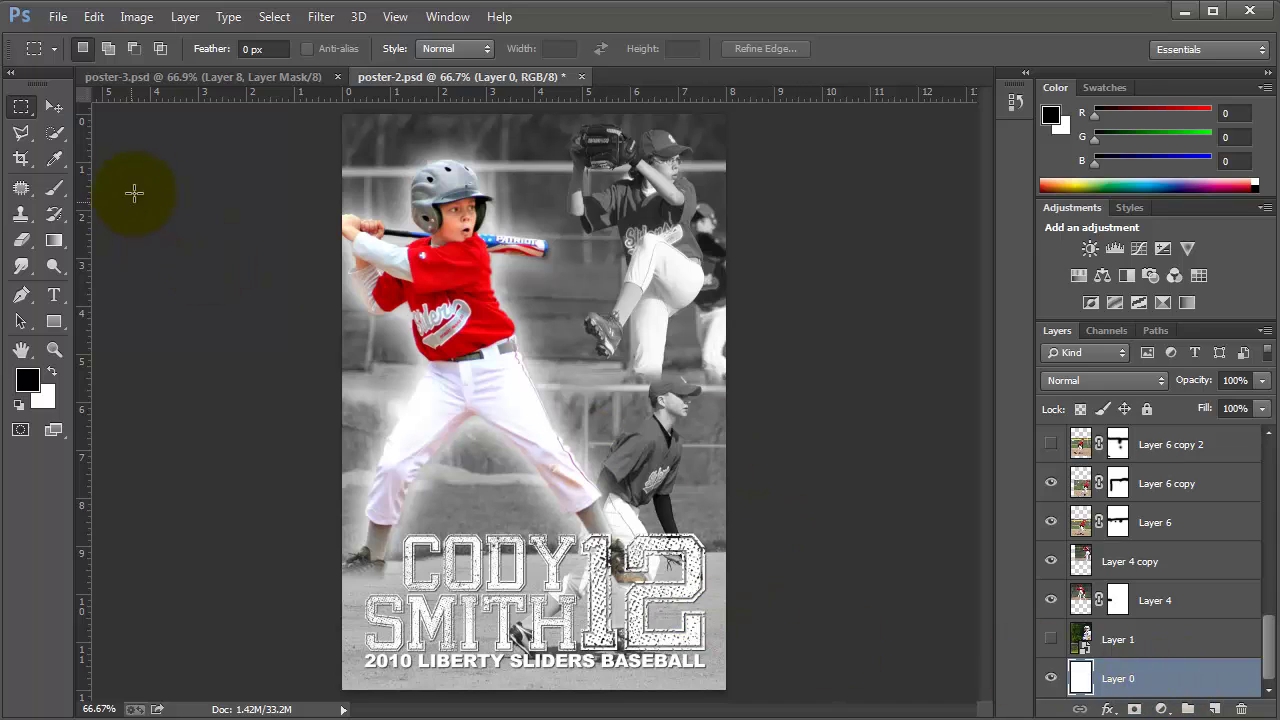
- Add vertical and horizontal guides crossing at the canvas centre
left_click(55, 112)
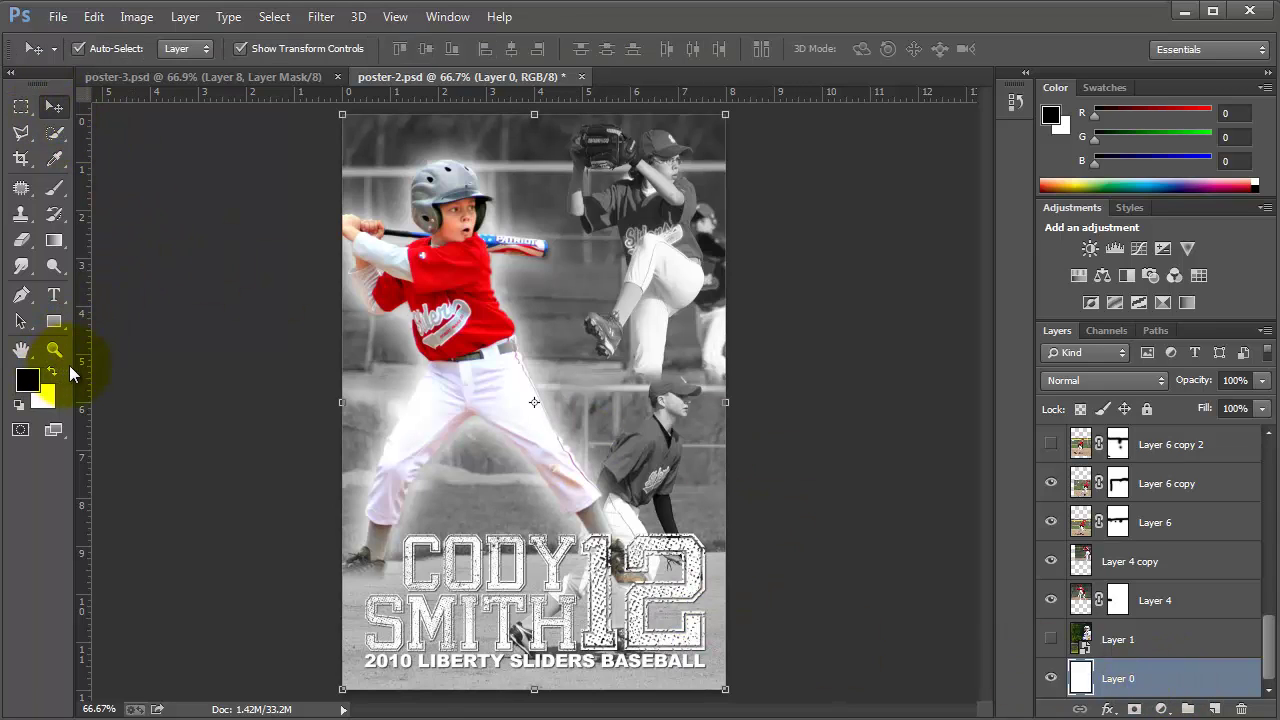
left_click_drag(83, 370, 535, 430)
left_click_drag(610, 95, 599, 405)
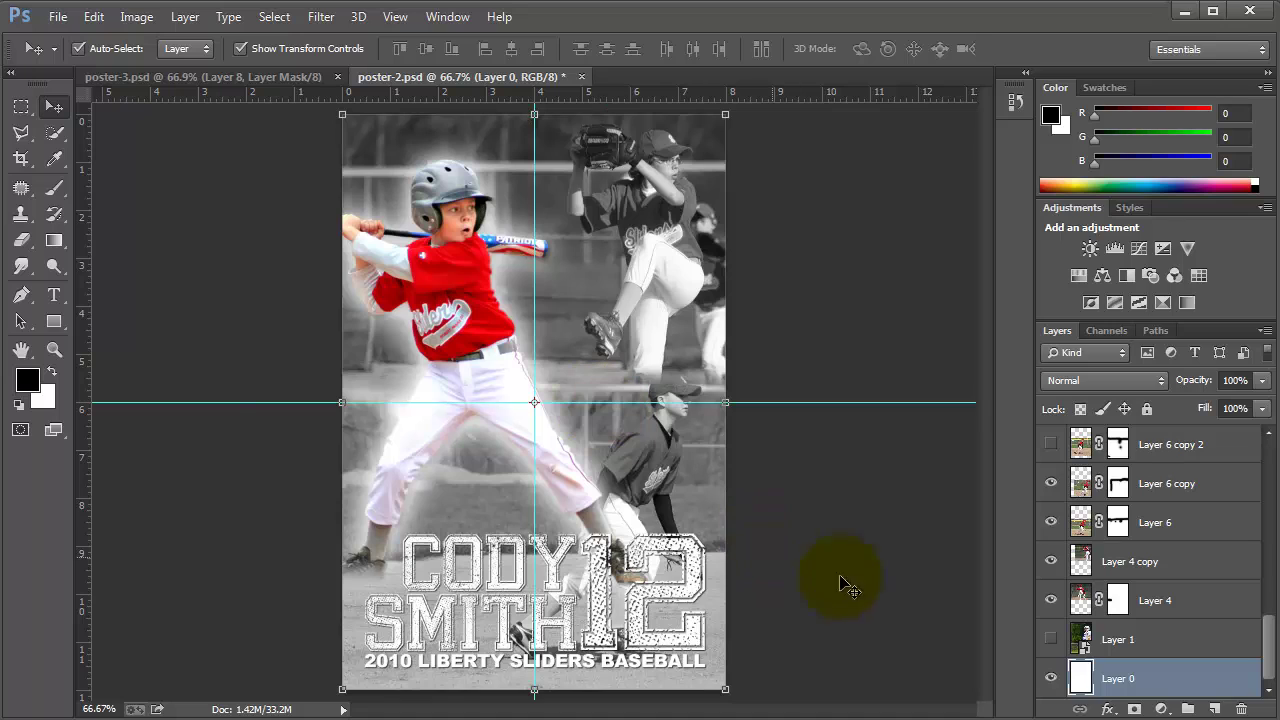
- Draw a rectangle just inside the poster edges above the 2010 LIBERTY SLIDERS text layer
left_click(55, 349)
left_click(55, 324)
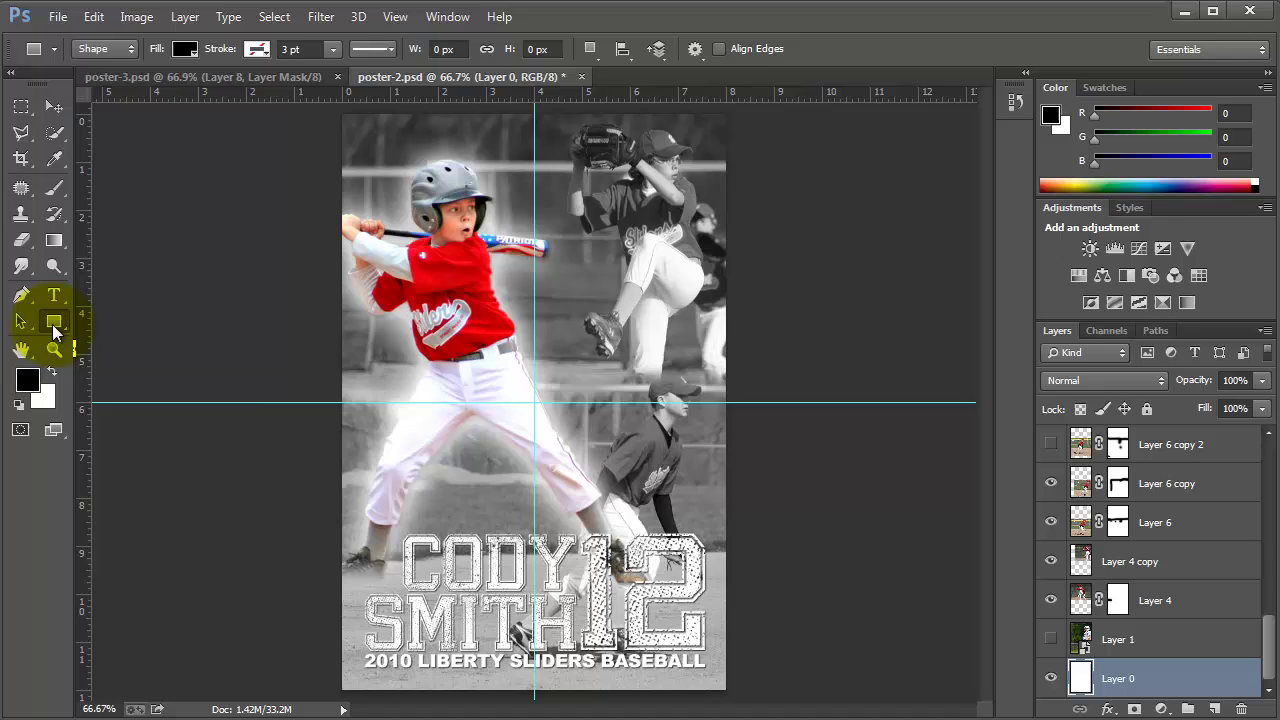
left_click_drag(53, 326, 126, 394)
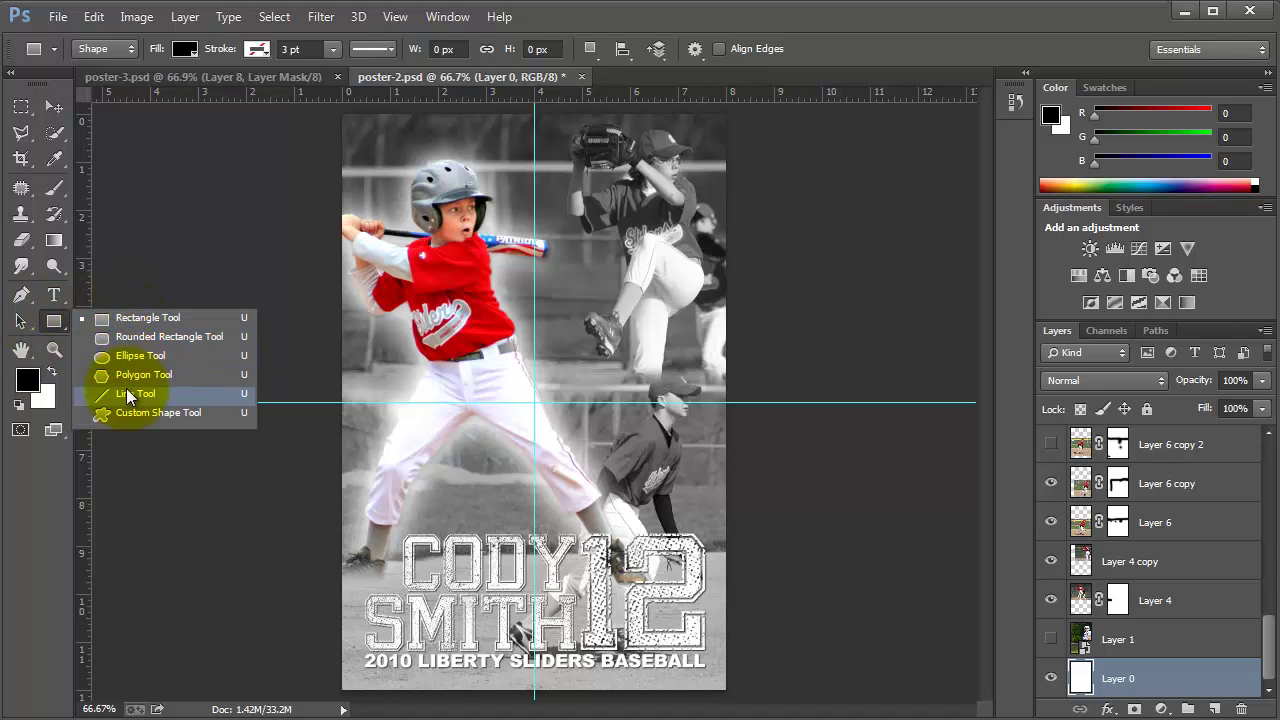
left_click(55, 333)
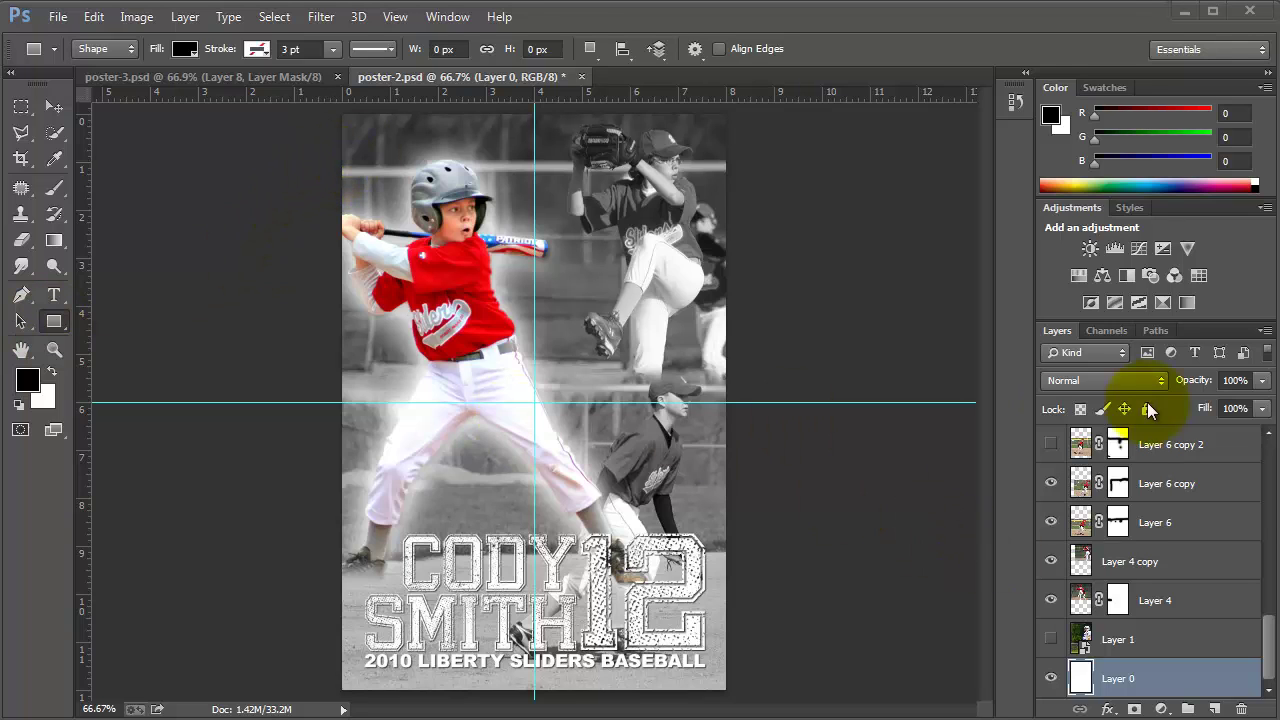
left_click(1268, 458)
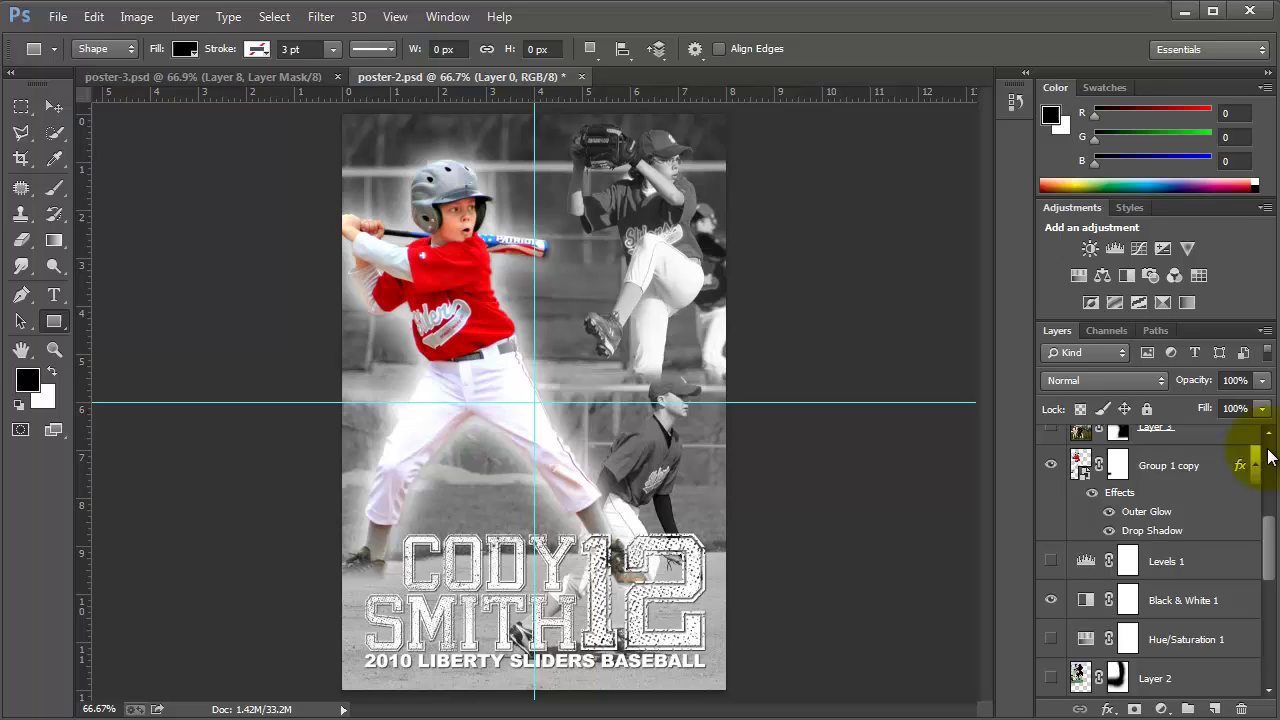
left_click(1235, 447)
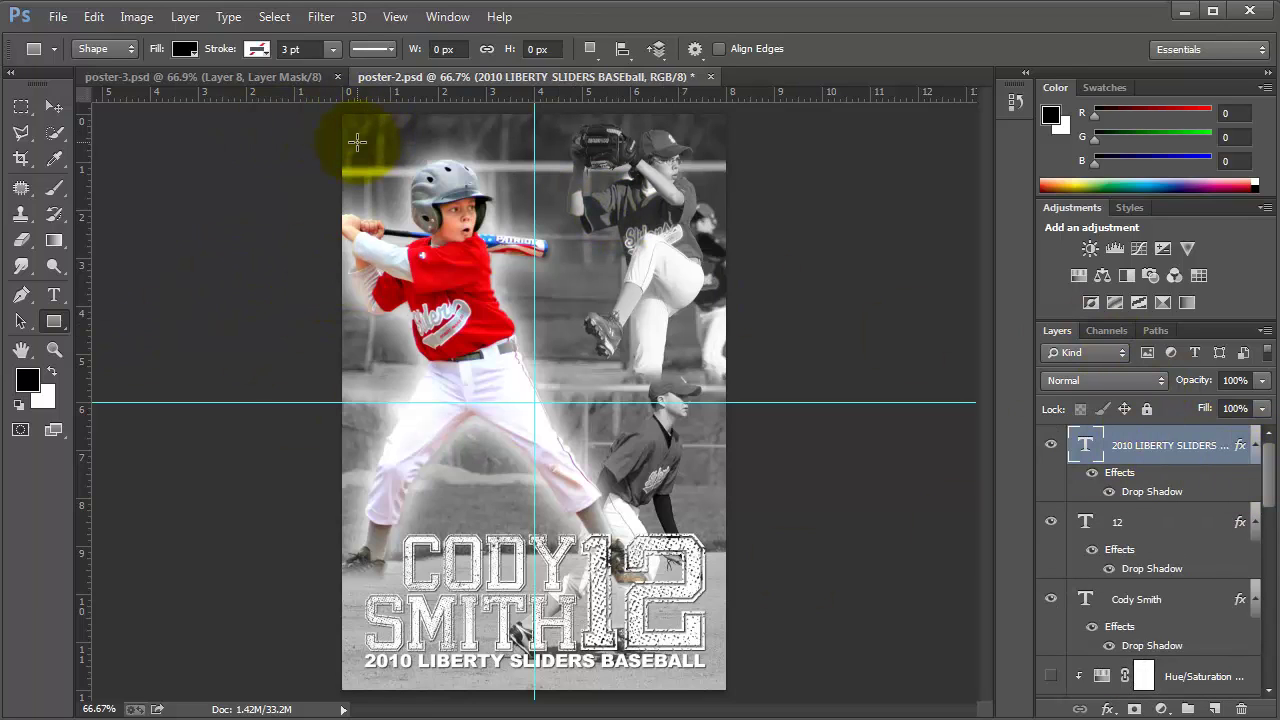
left_click_drag(358, 140, 706, 667)
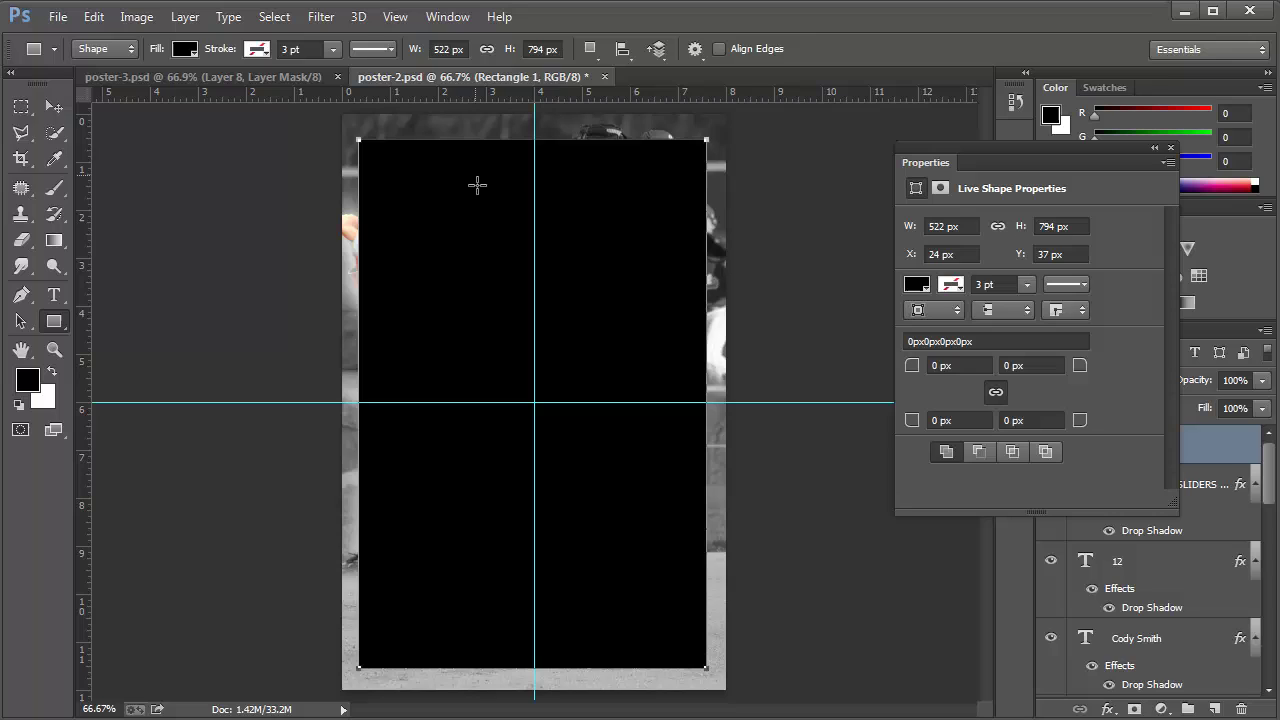
- Nudge the rectangle into place on the guides and set its opacity to 79%
left_click(54, 107)
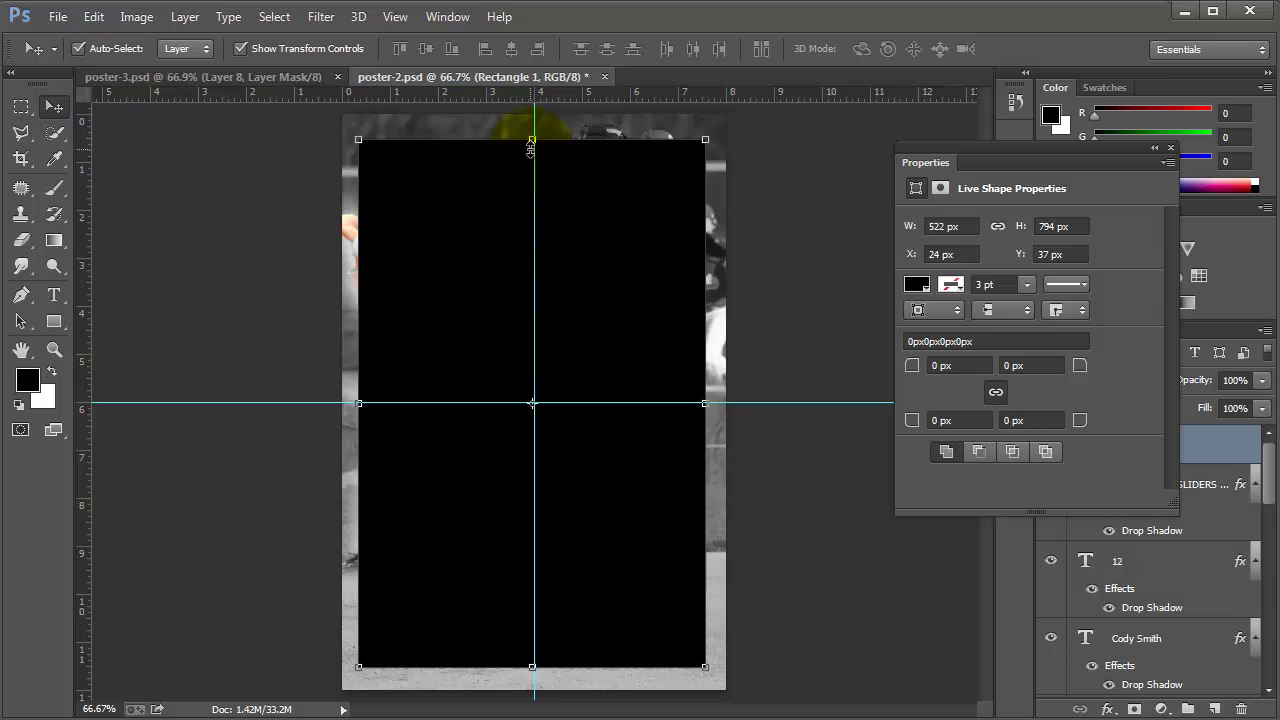
key("Right")
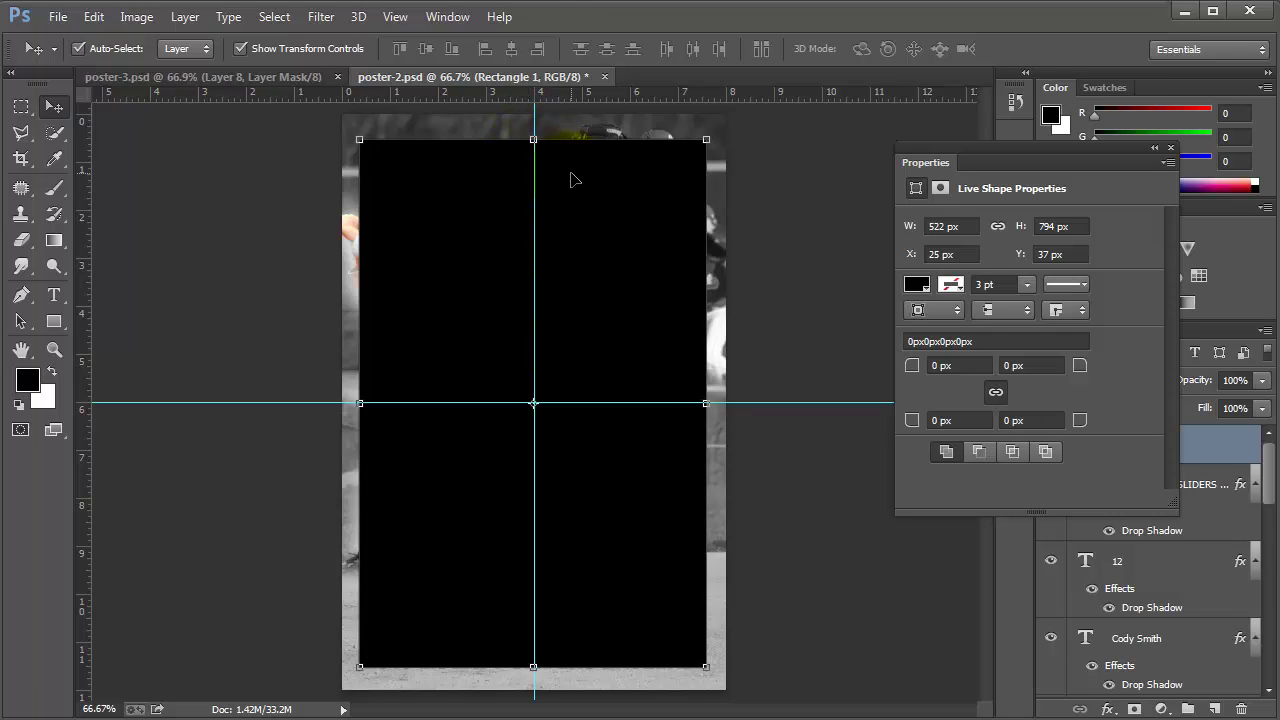
key("Right")
key("Right")
key("Up")
key("Up")
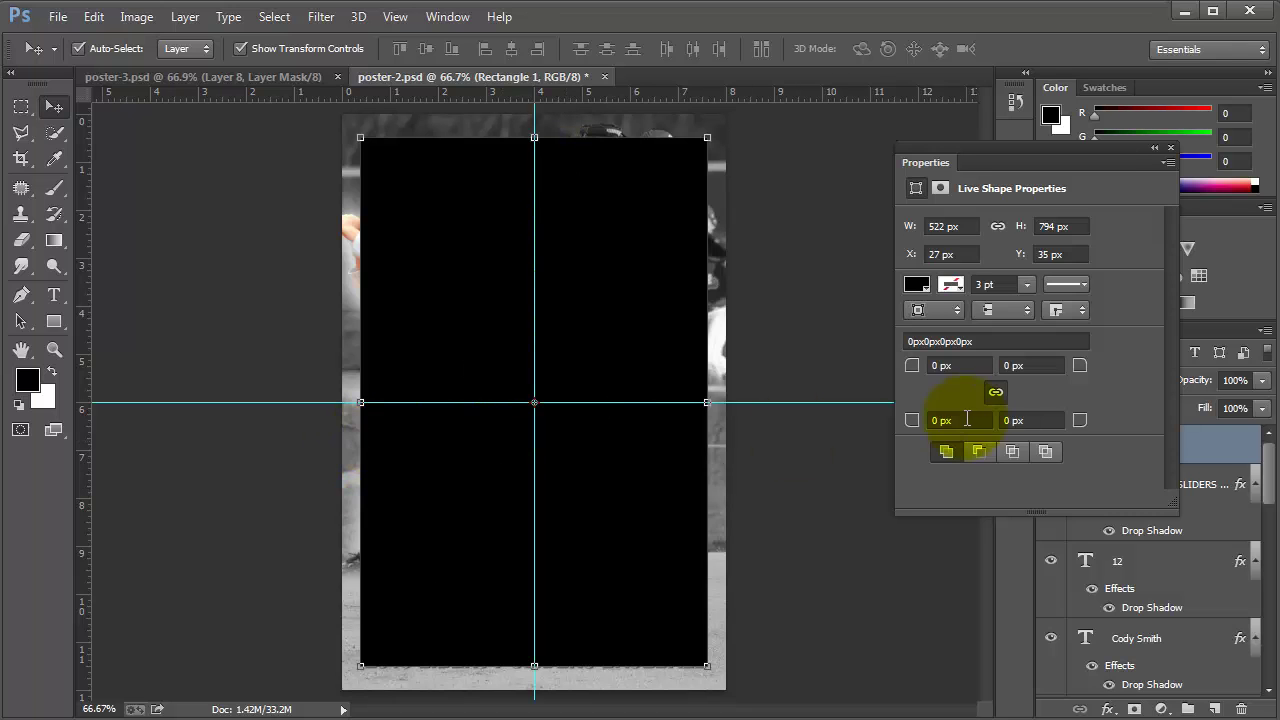
mouse_move(1119, 186)
left_mouse_down()
mouse_move(1128, 231)
mouse_move(1025, 530)
left_mouse_up()
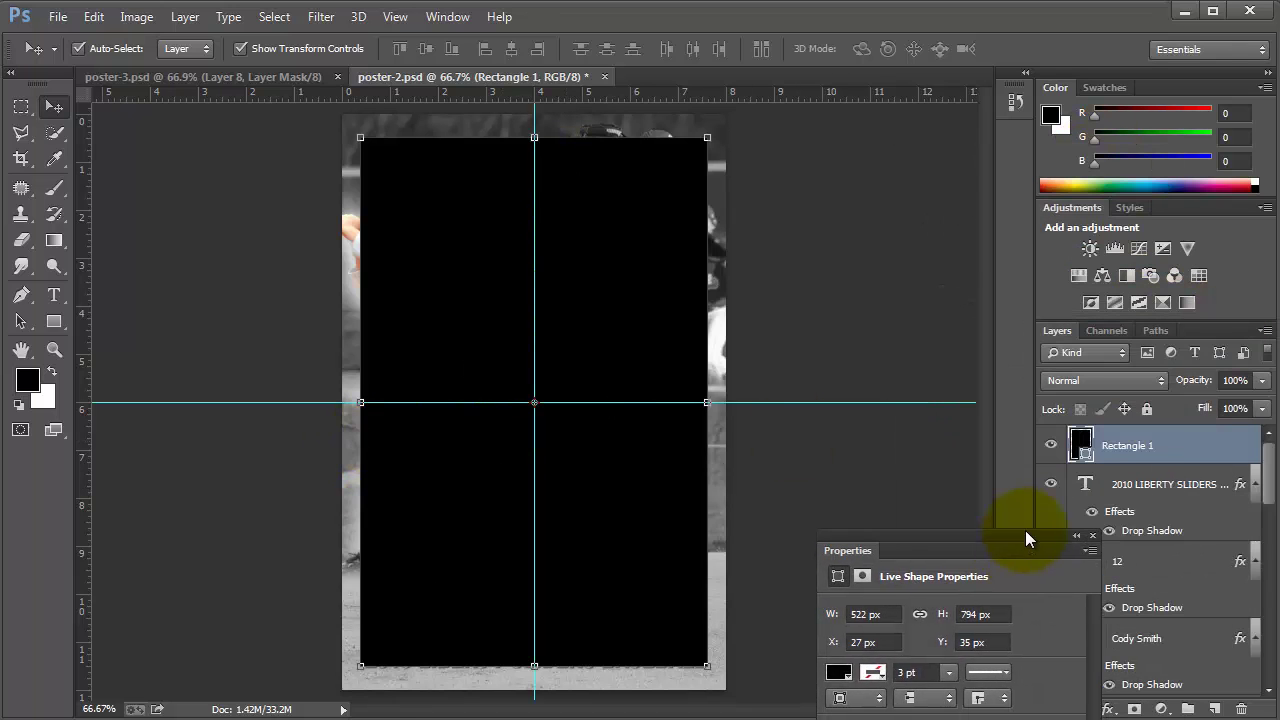
left_click_drag(1199, 381, 1175, 381)
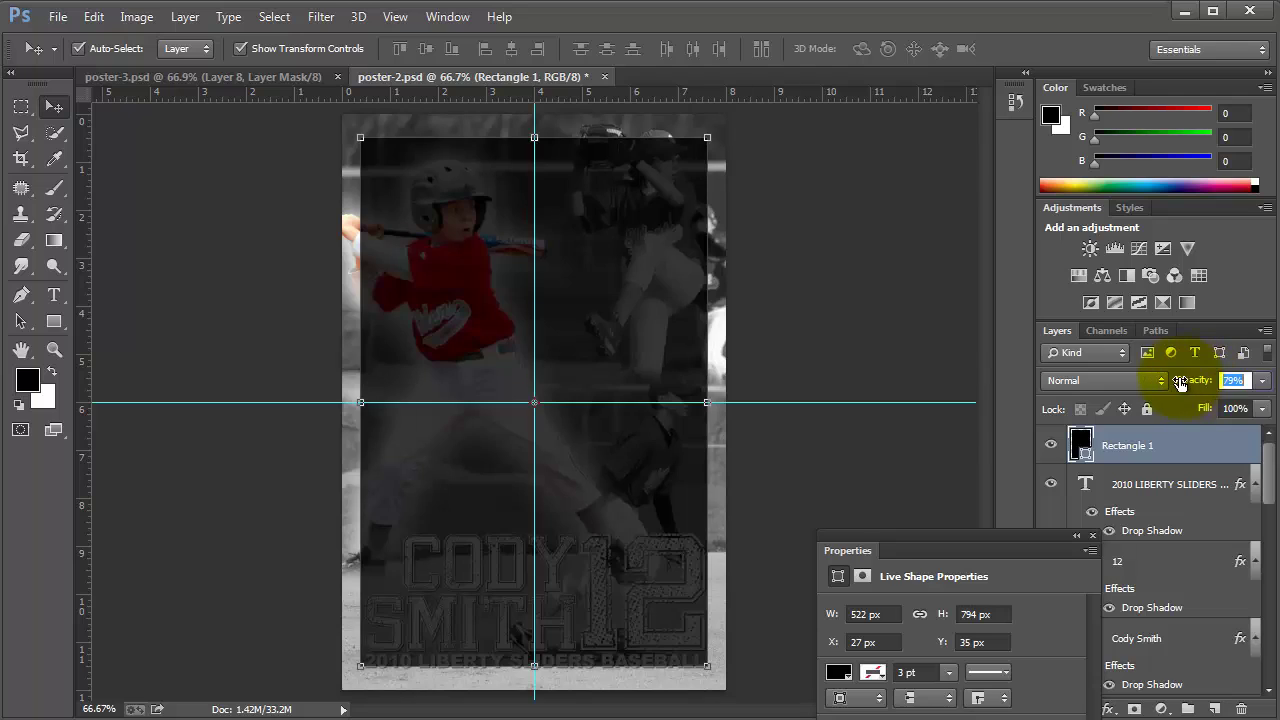
key("Down")
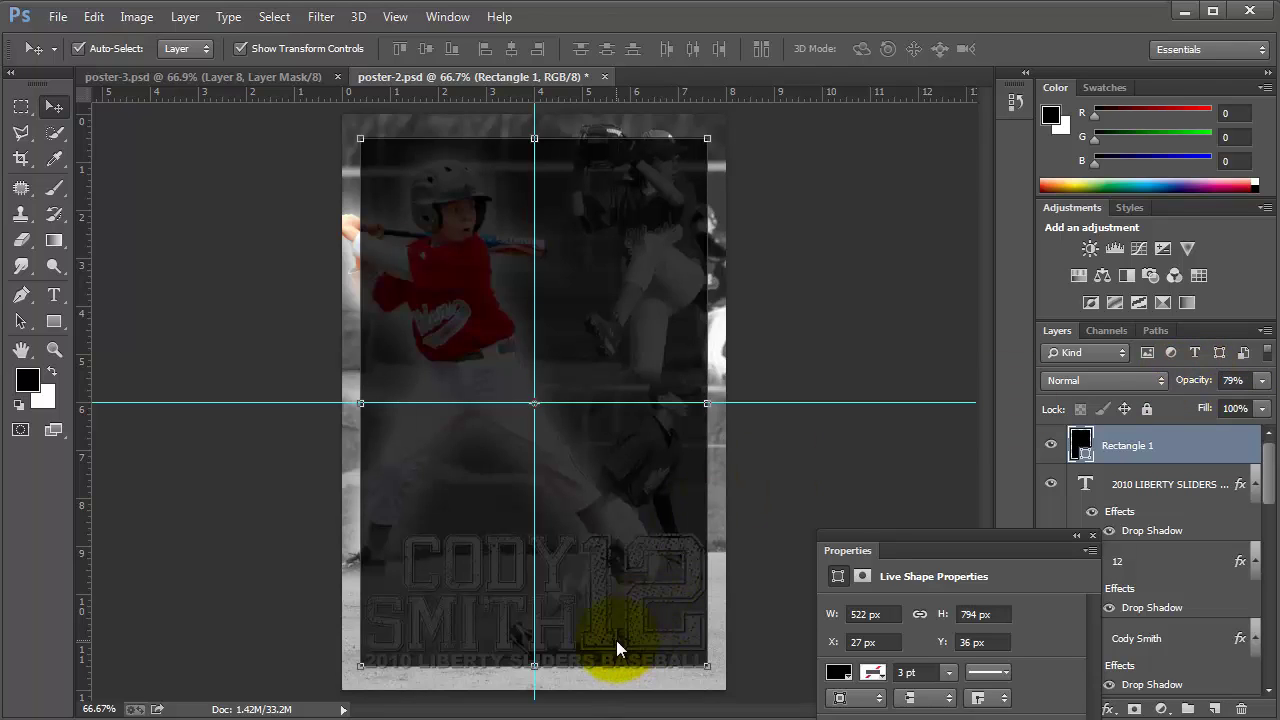
key("Down")
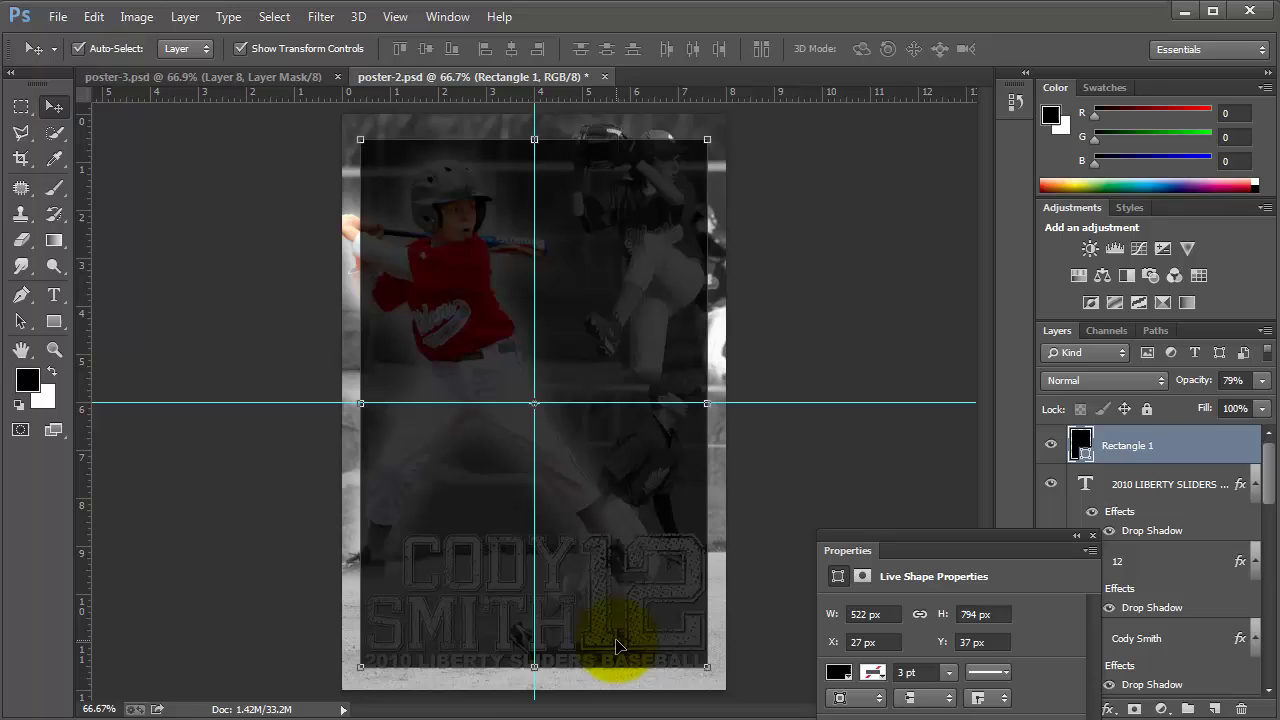
- Zoom in and narrow Rectangle 1 slightly to 511 px wide
left_click(54, 349)
left_click(358, 551)
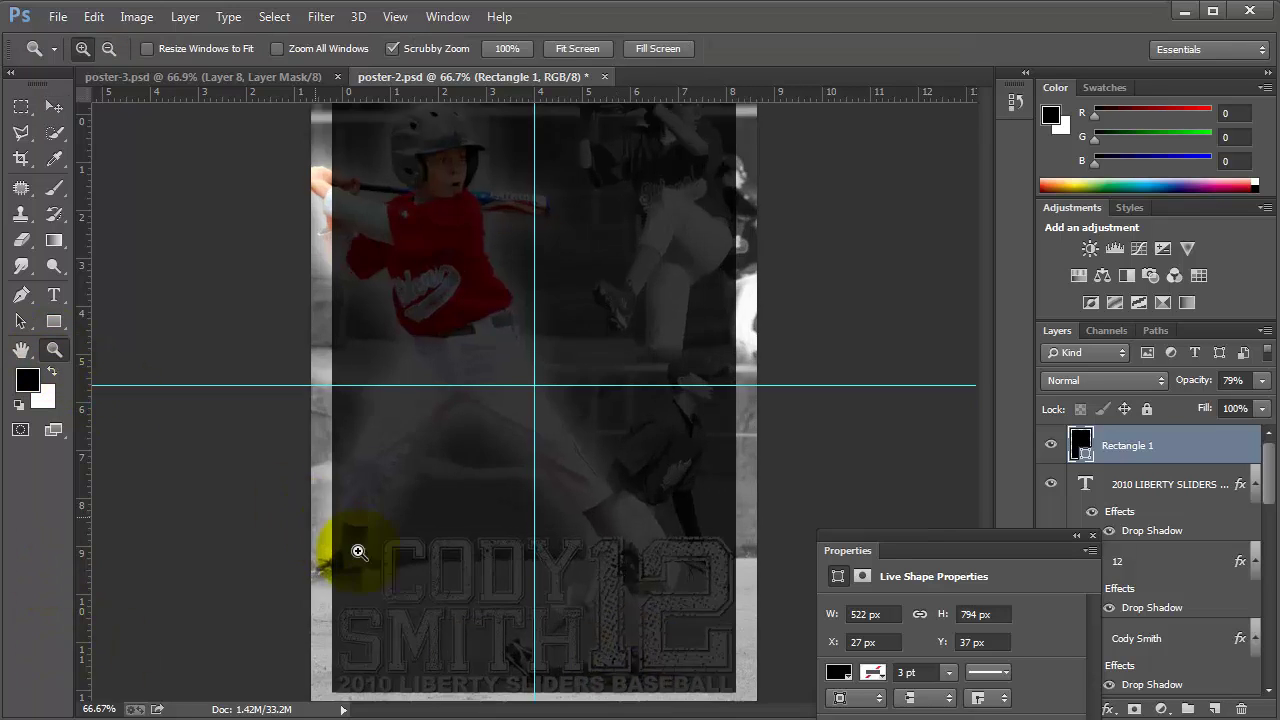
left_click_drag(358, 551, 379, 564)
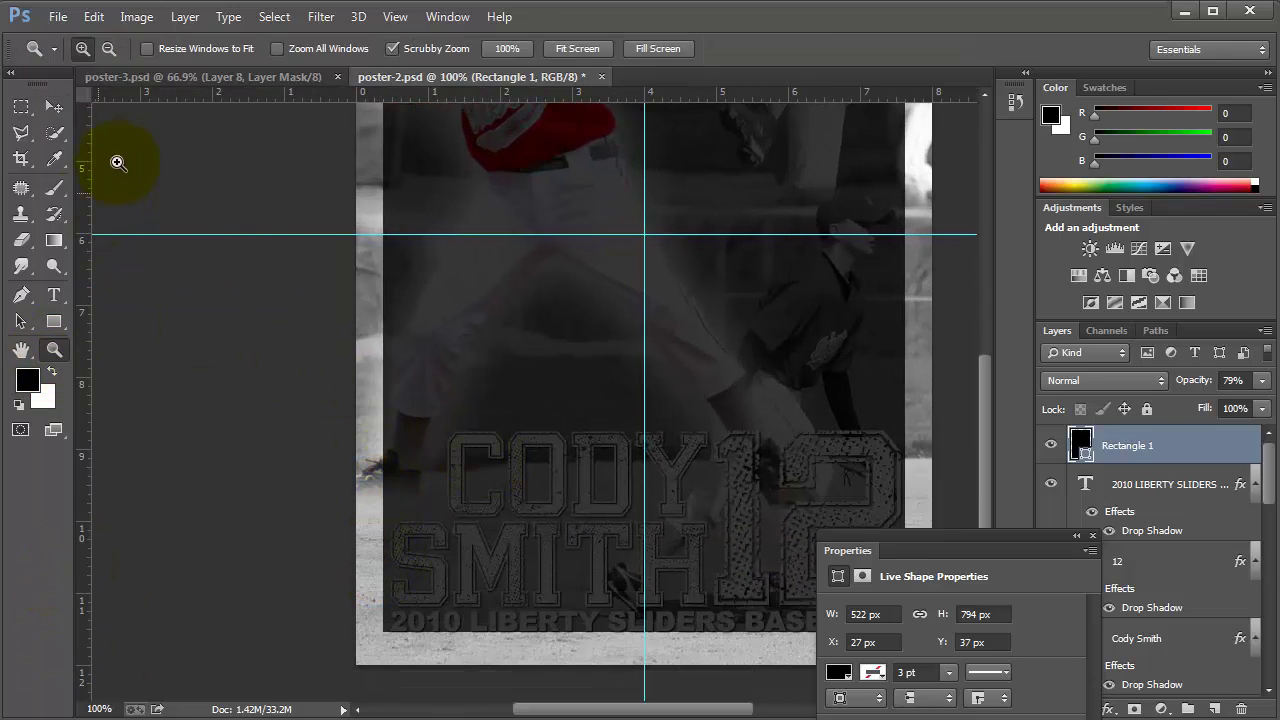
left_click(54, 107)
left_click_drag(387, 238, 394, 238)
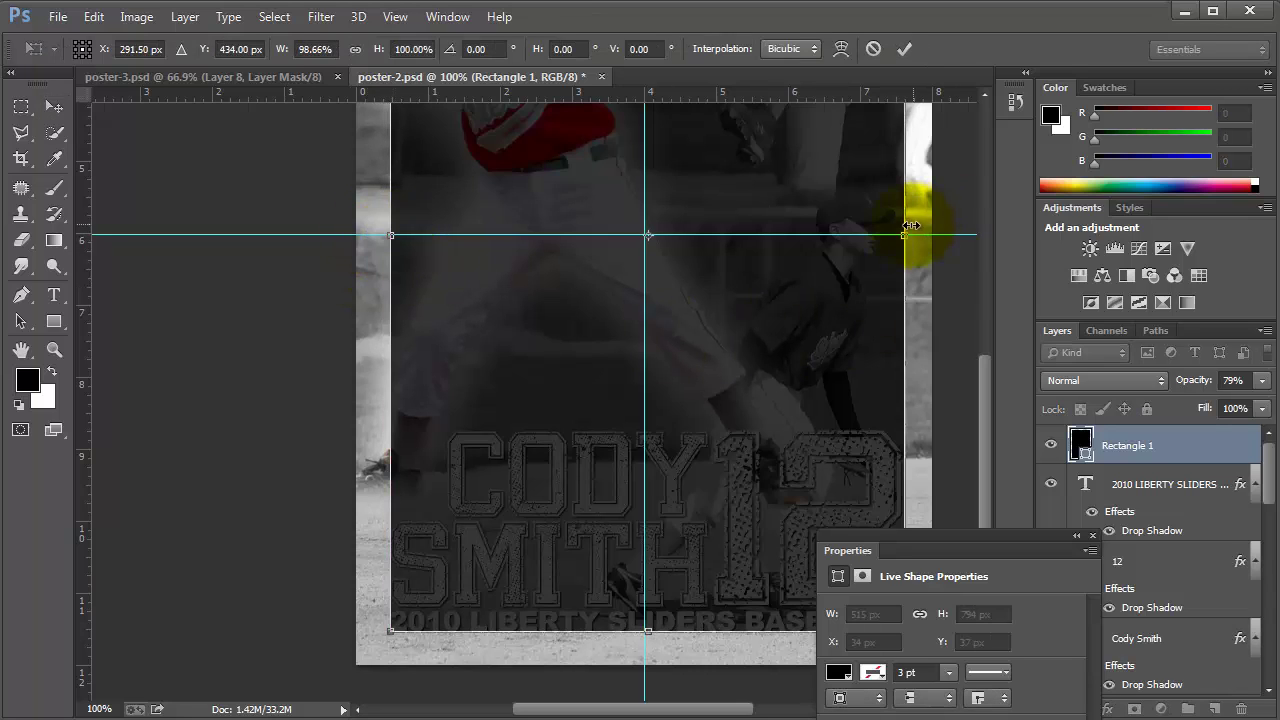
left_click_drag(900, 238, 898, 240)
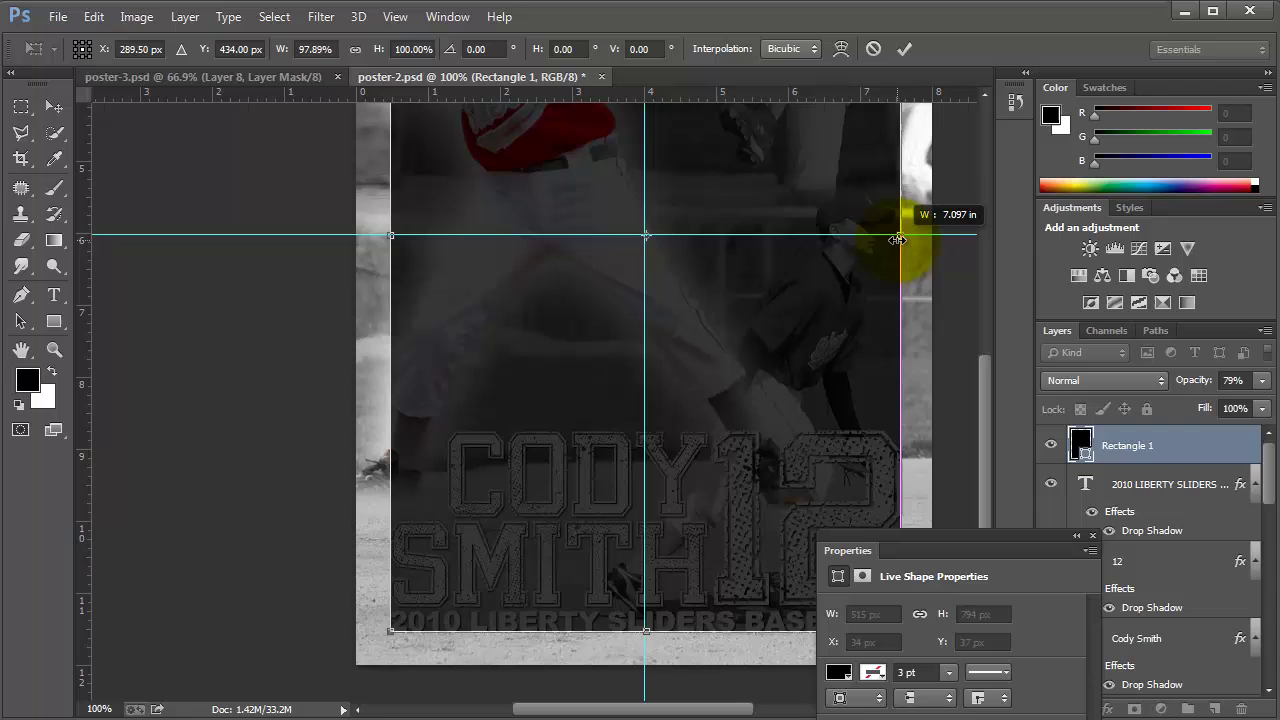
key("Return")
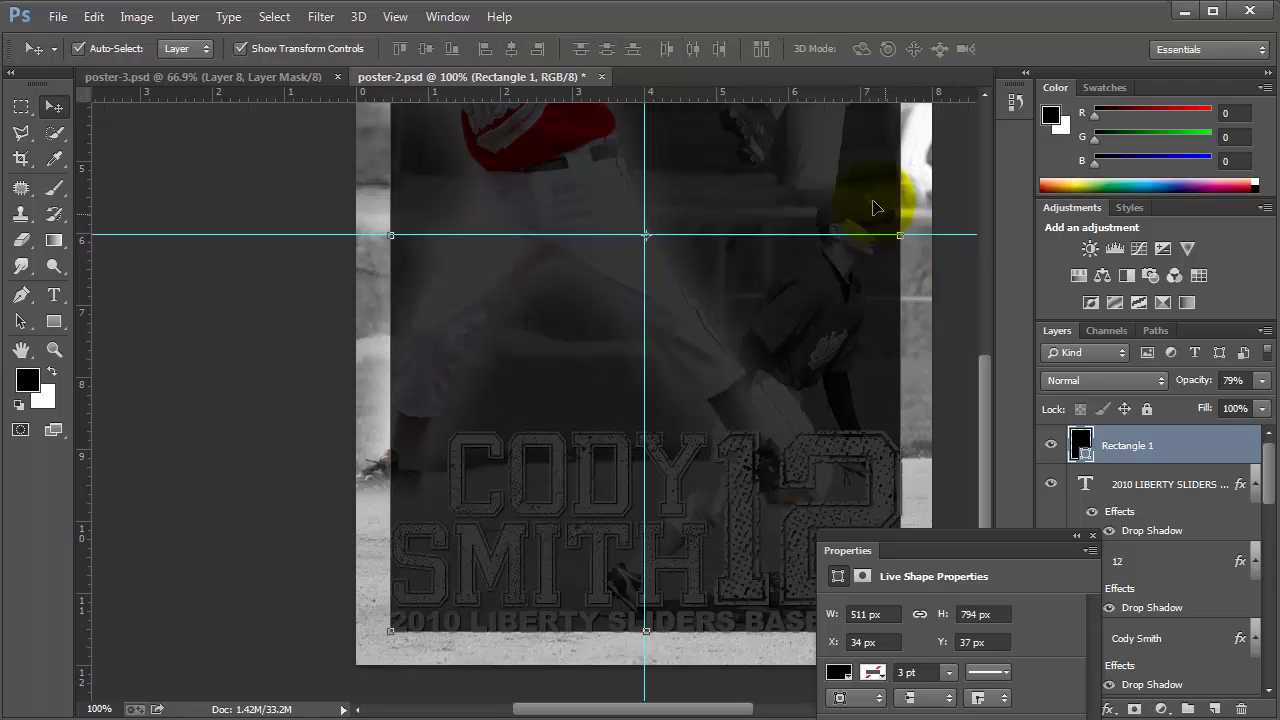
- Set the Rectangle 1 layer opacity back to 100%
scroll(760, 290, "up", 5)
scroll(763, 286, "up", 2)
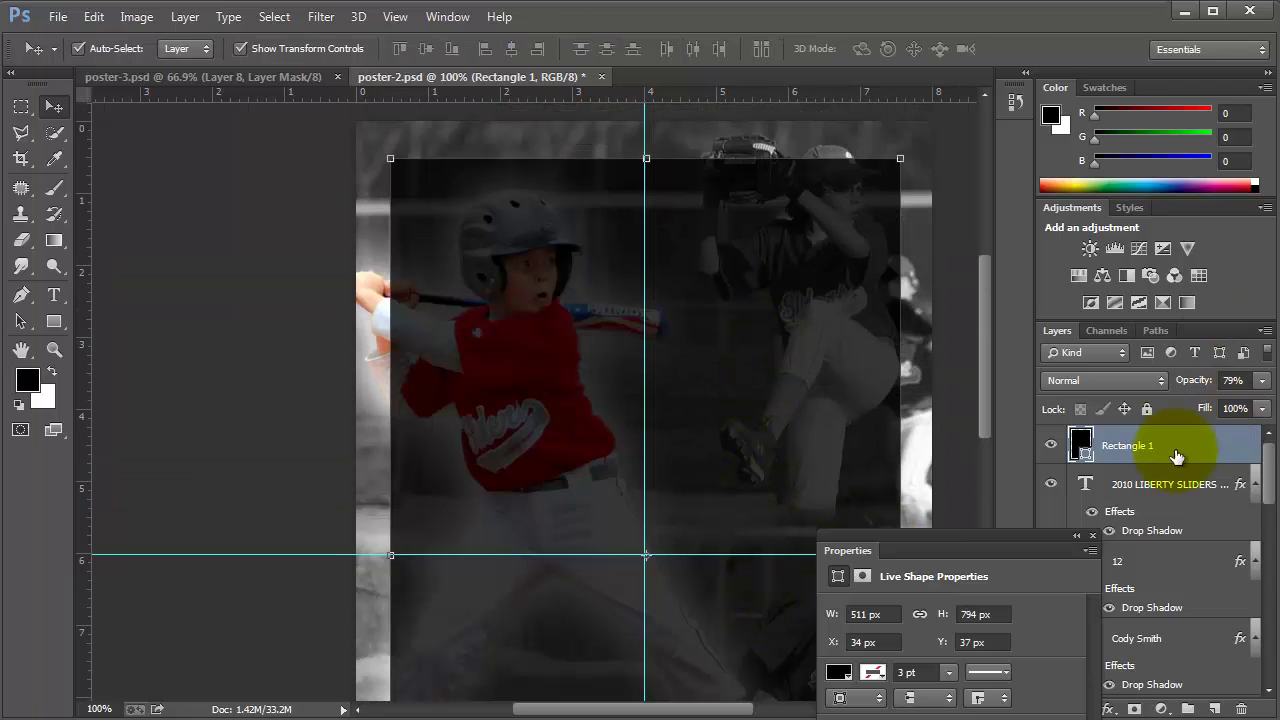
left_click_drag(1185, 383, 1260, 378)
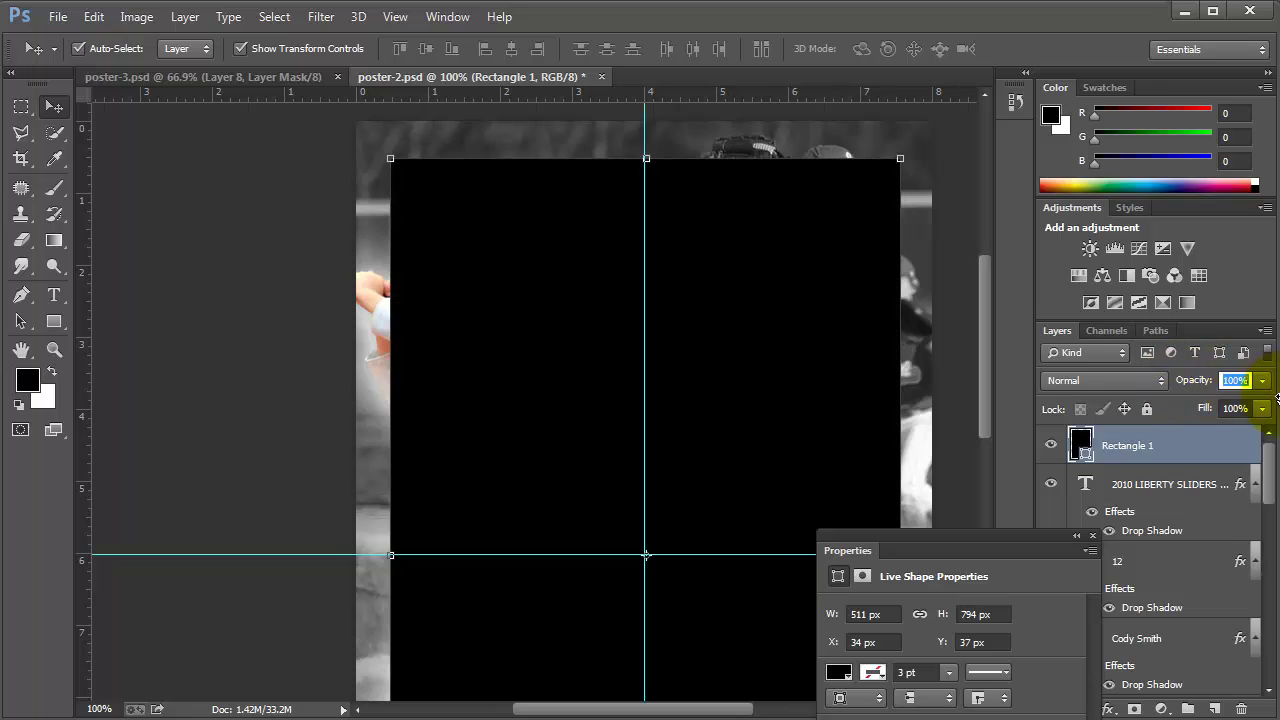
- Give Rectangle 1 a Stroke layer style positioned Inside
double_click(1081, 447)
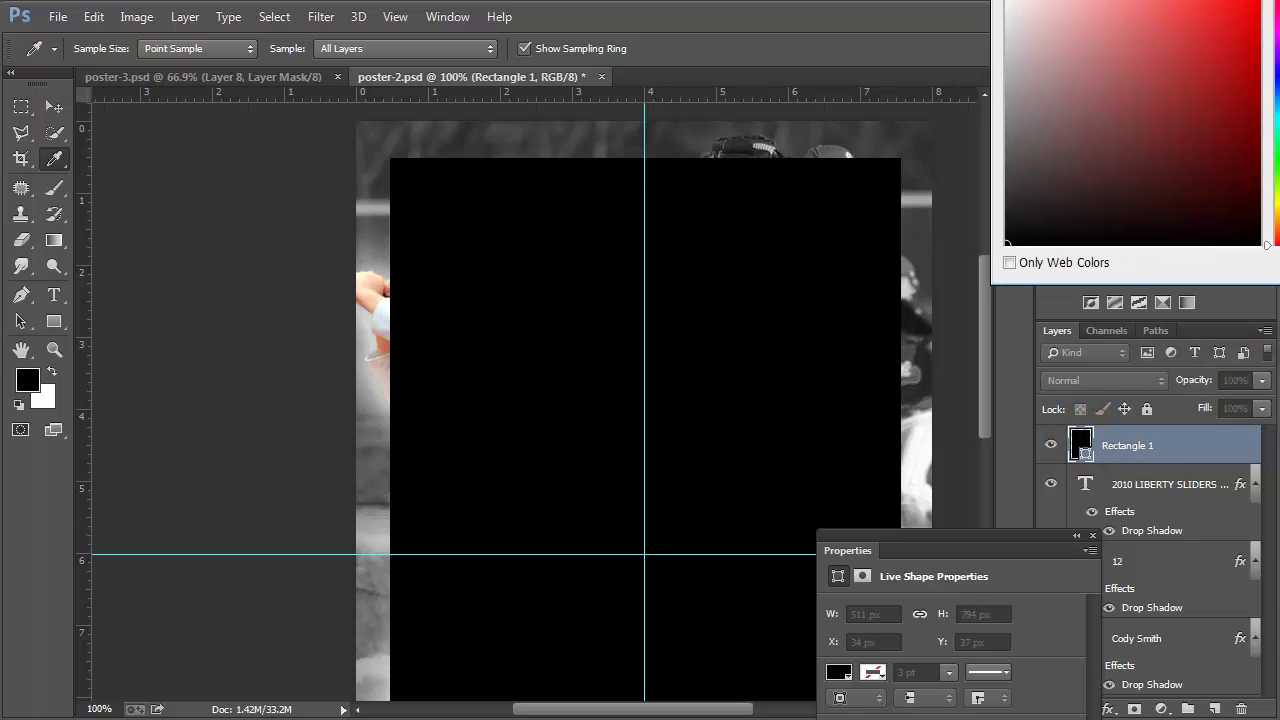
key("Return")
left_click(1168, 458)
double_click(1168, 458)
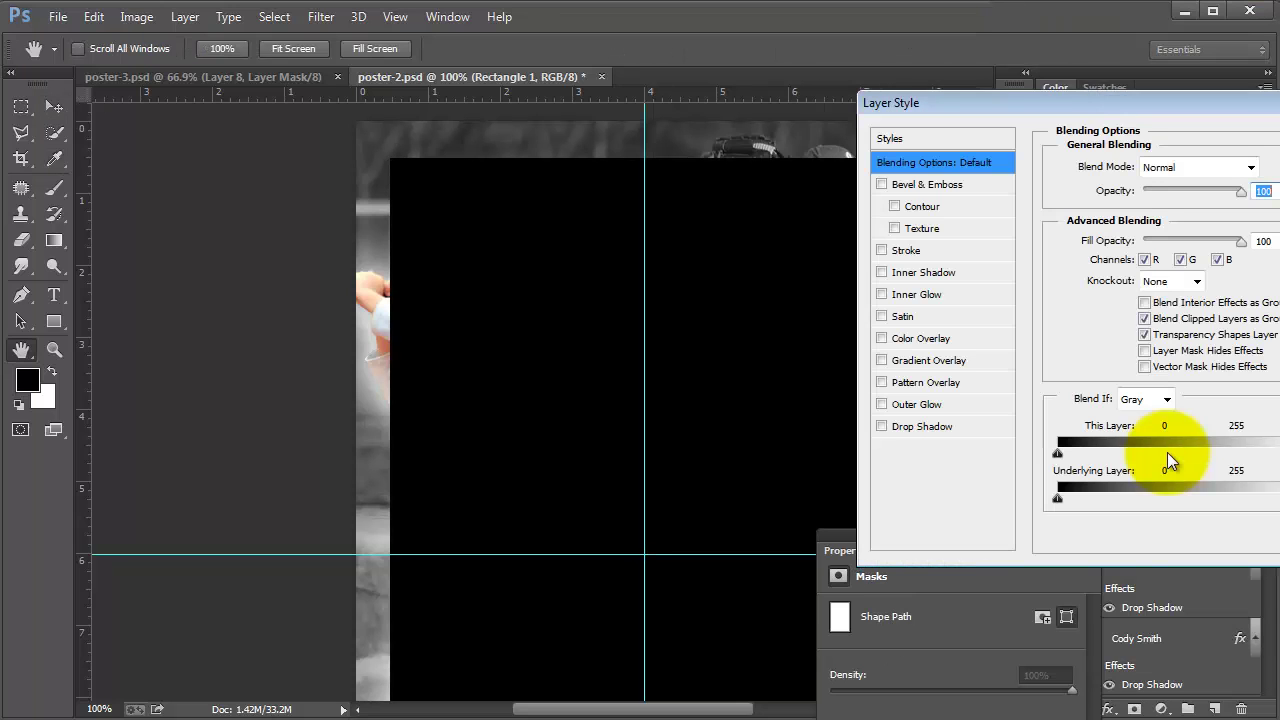
left_click_drag(1027, 102, 669, 92)
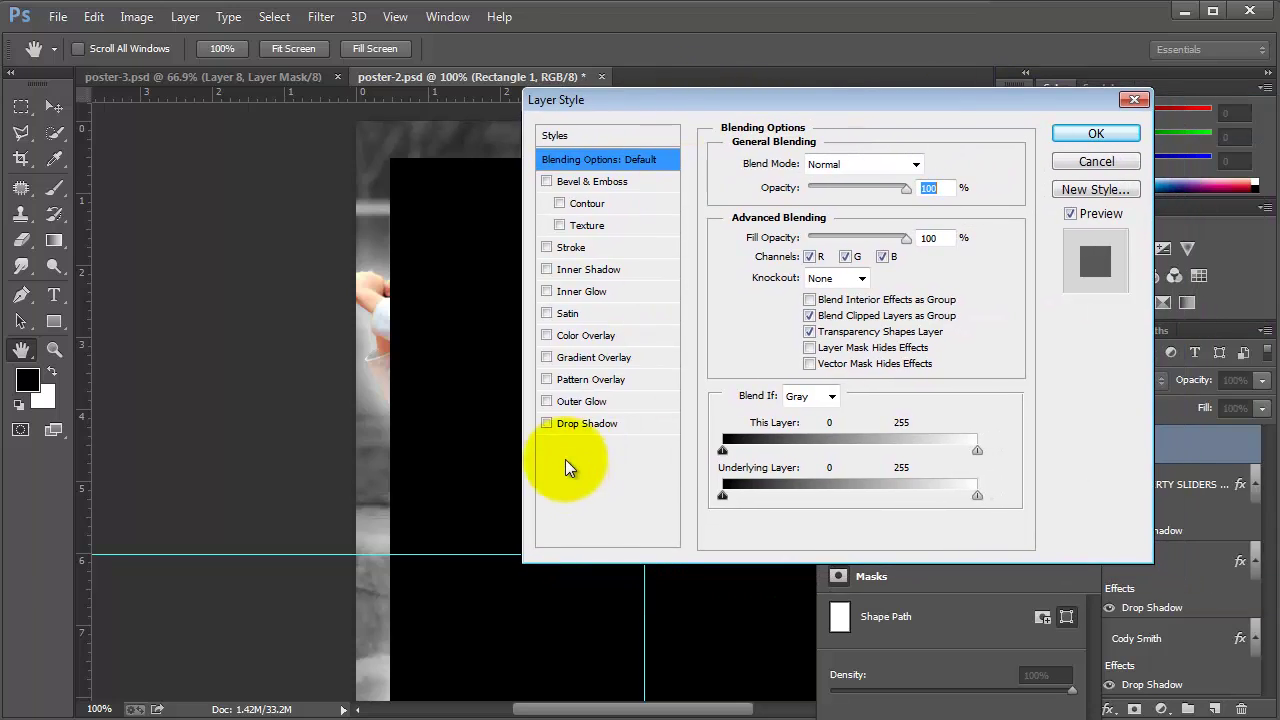
left_click(566, 248)
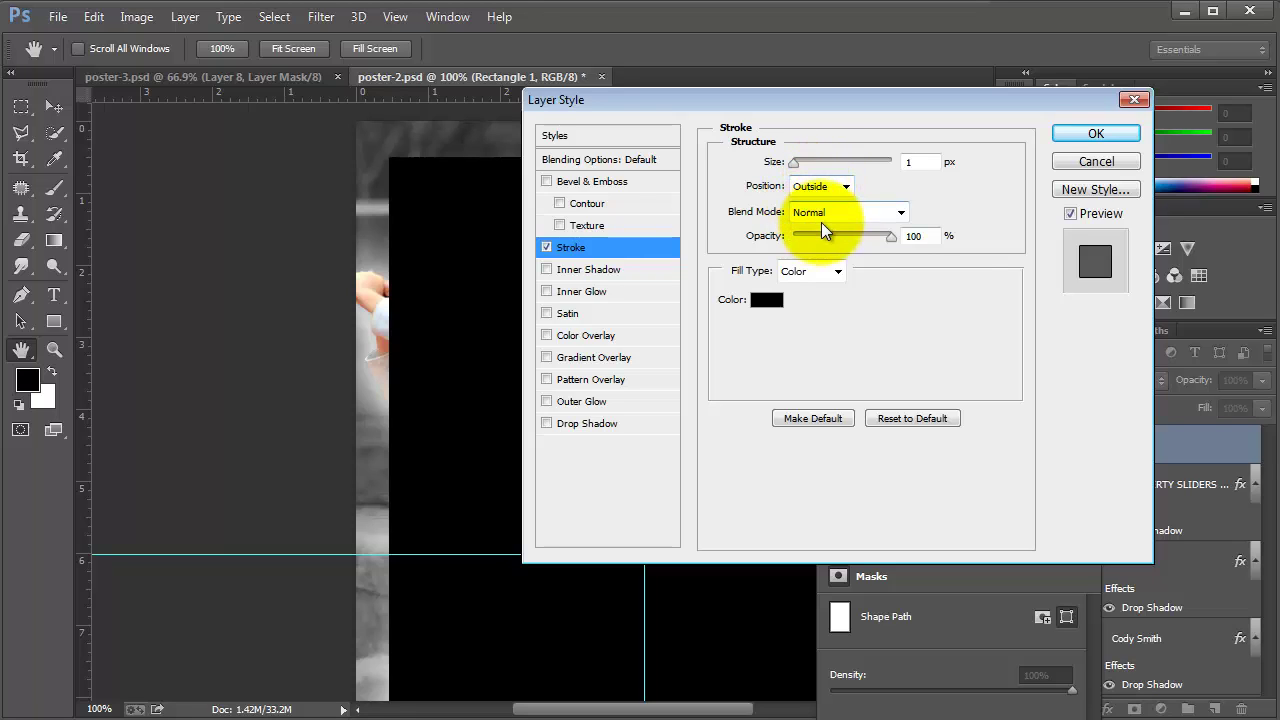
mouse_move(792, 161)
left_mouse_down()
mouse_move(813, 159)
mouse_move(805, 173)
left_mouse_up()
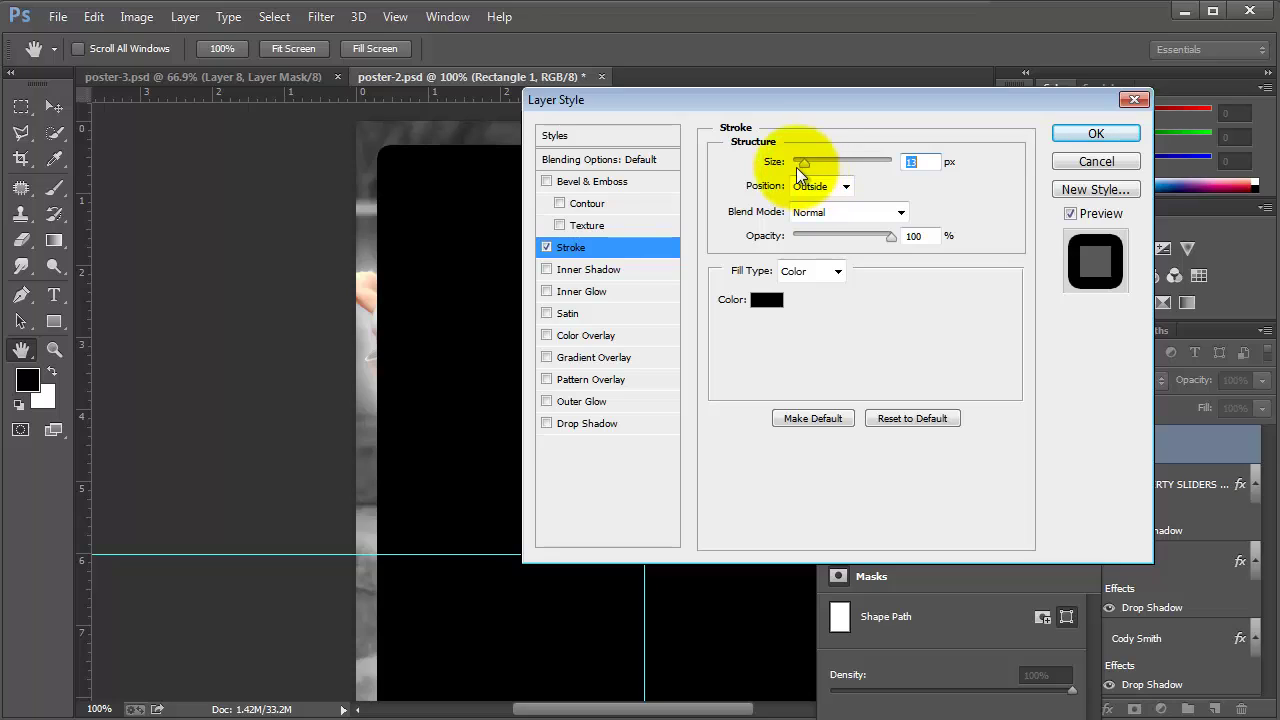
left_click(810, 187)
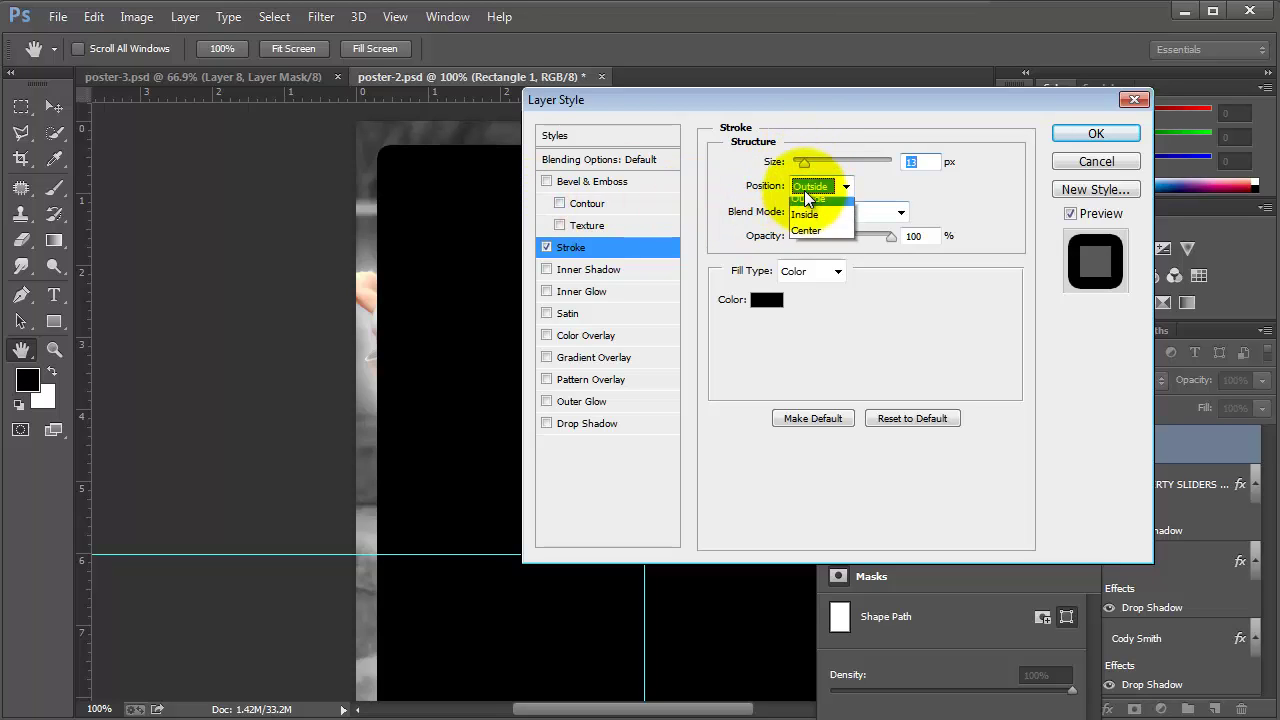
left_click(800, 215)
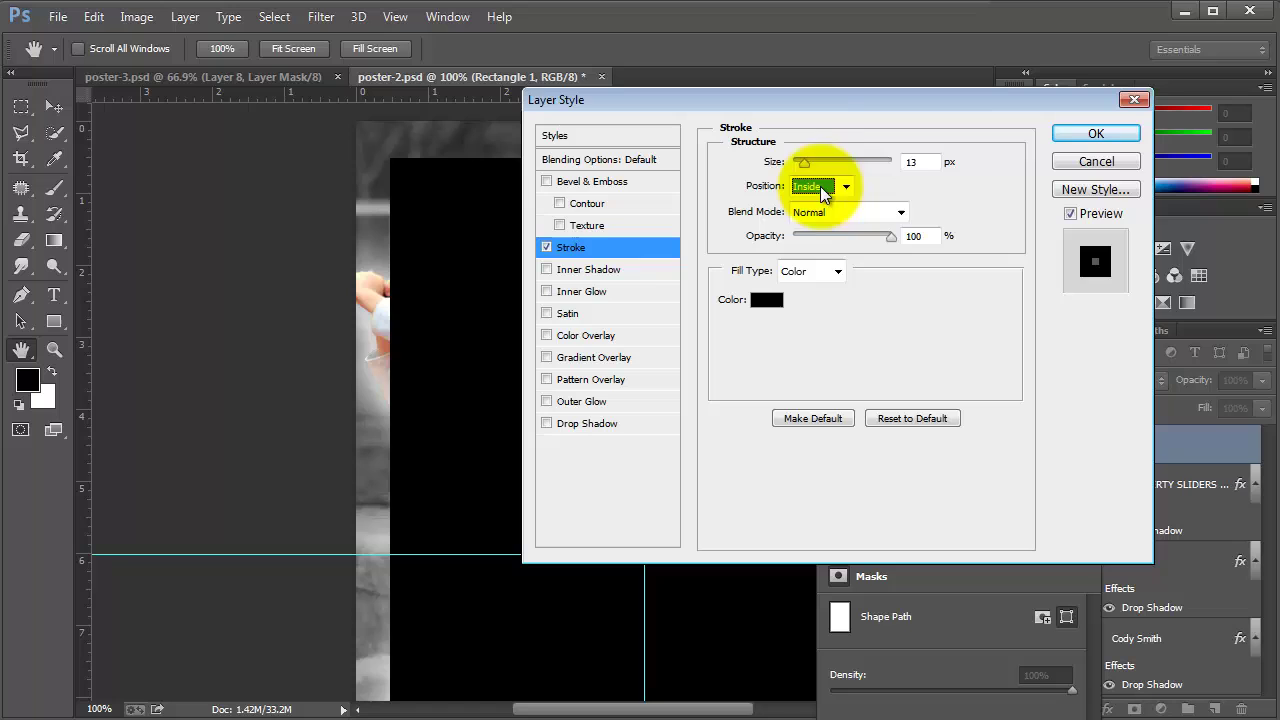
left_click_drag(805, 163, 797, 163)
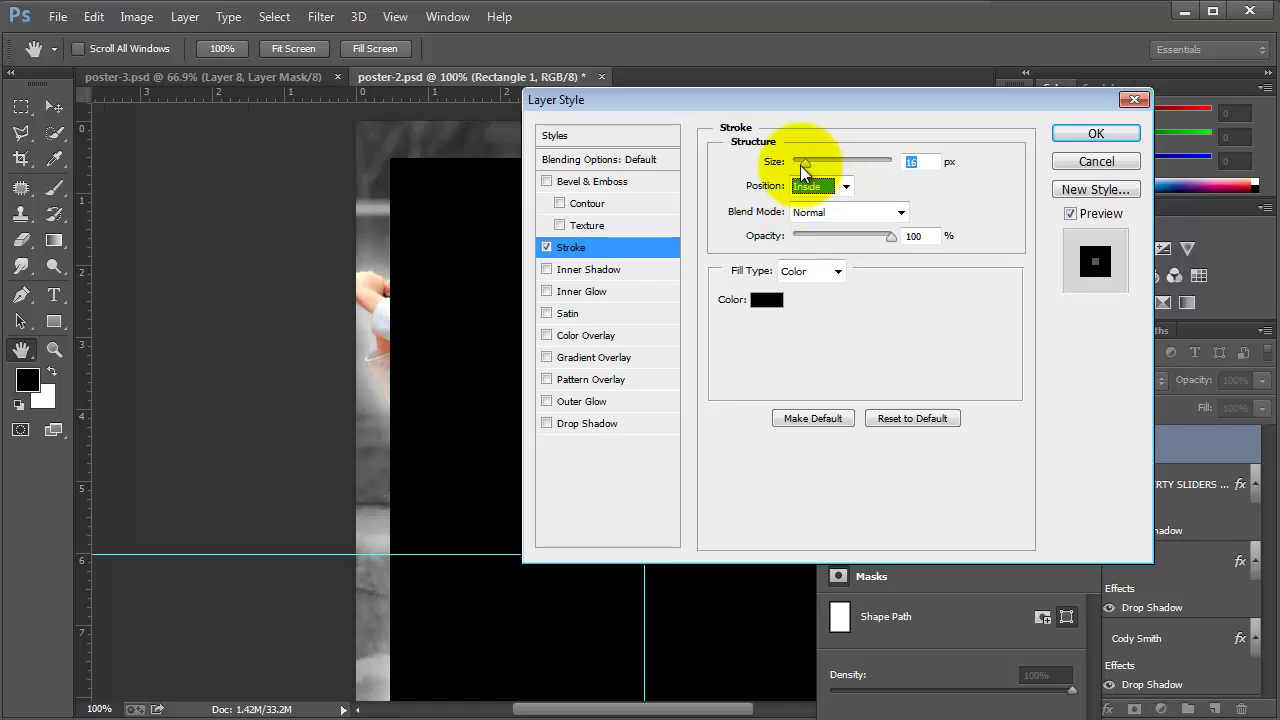
- Make the stroke white and 2 px, and set Fill Opacity to 0
left_click(762, 300)
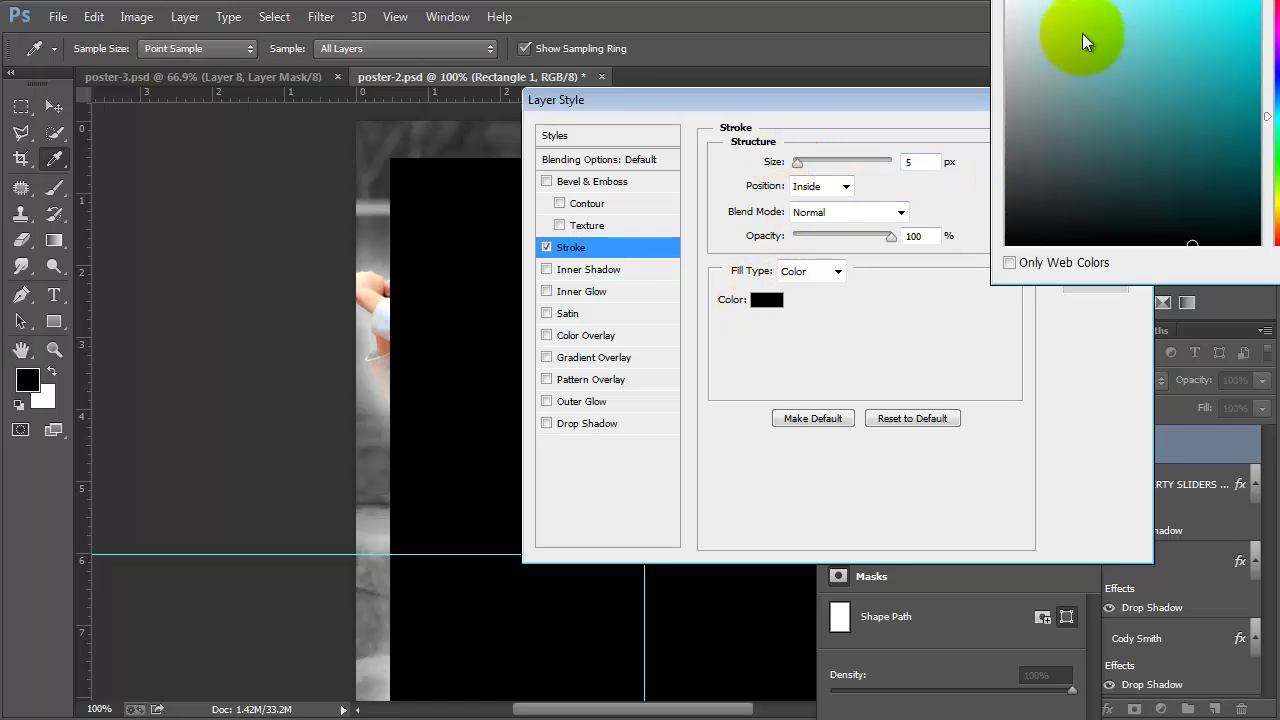
left_click_drag(1088, 5, 918, 150)
left_click_drag(923, 251, 848, 178)
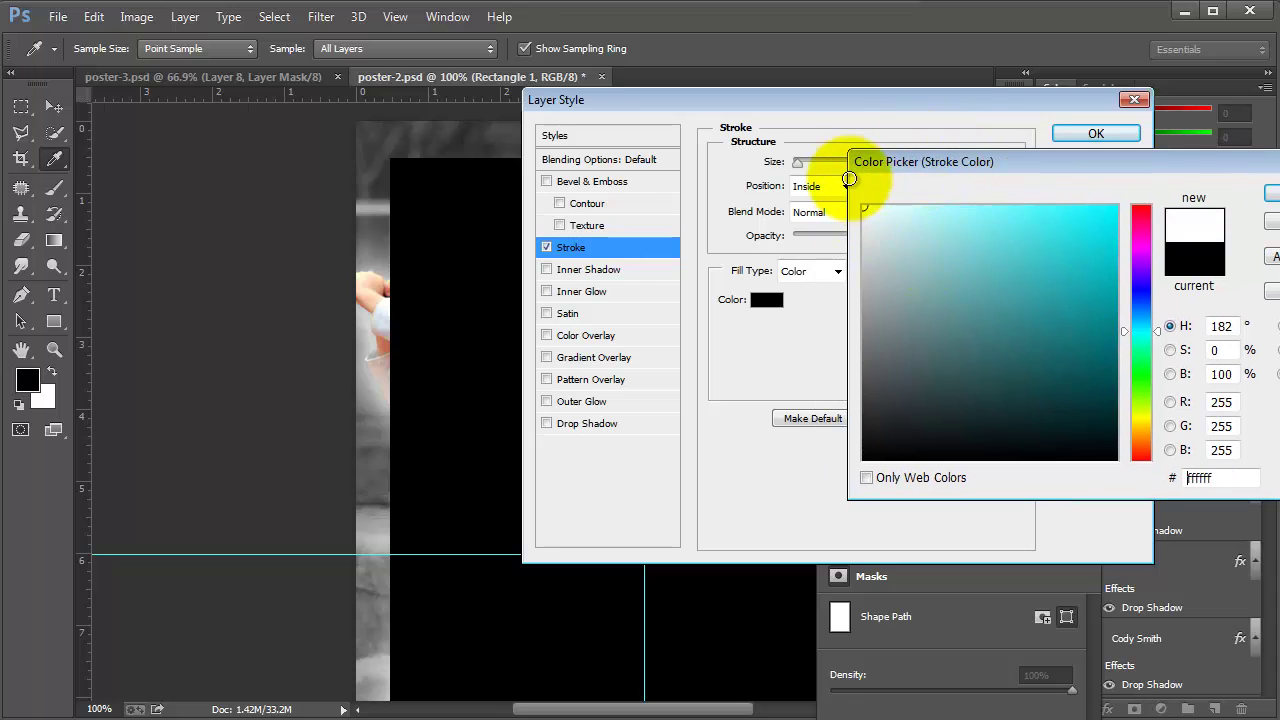
left_click(1268, 194)
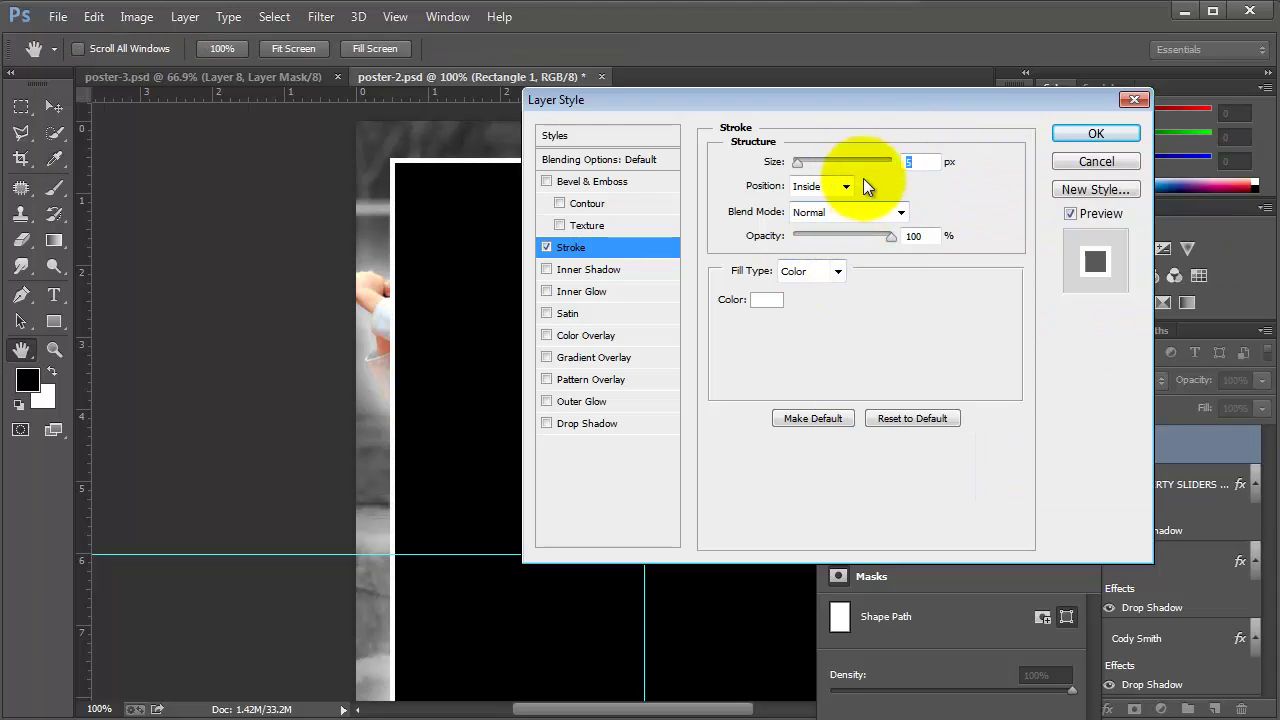
left_click_drag(797, 164, 794, 166)
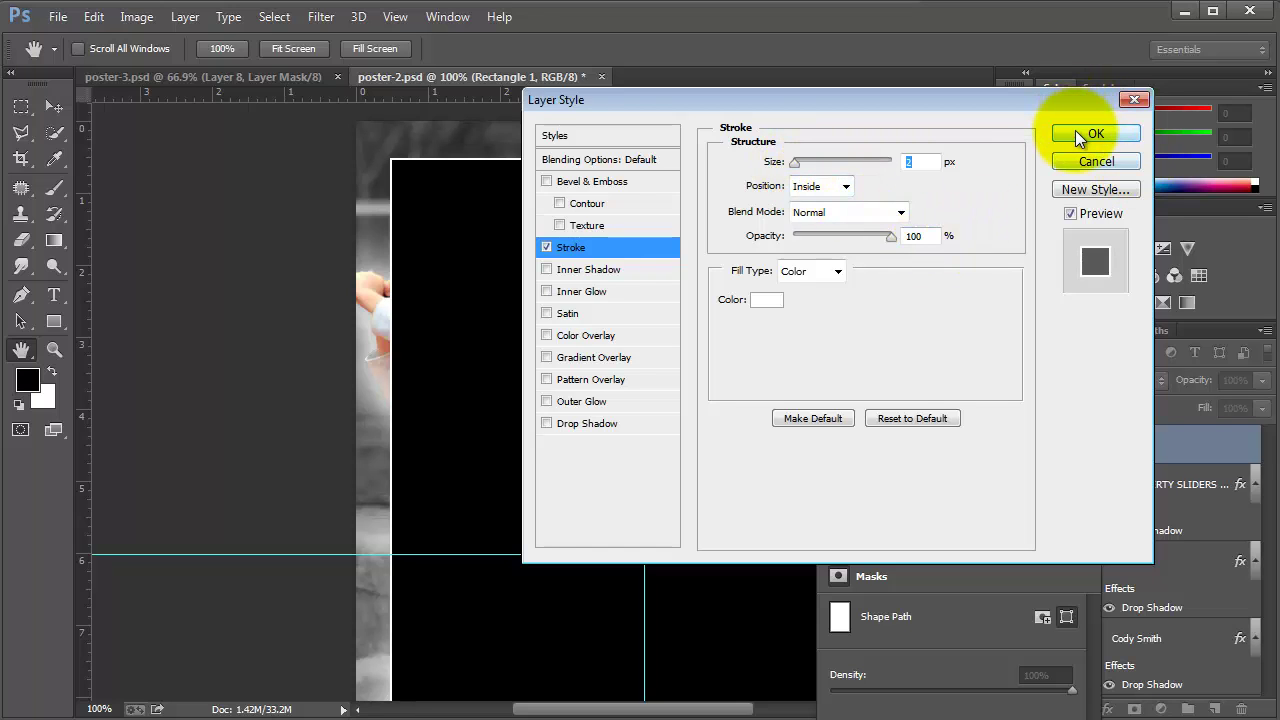
left_click(622, 161)
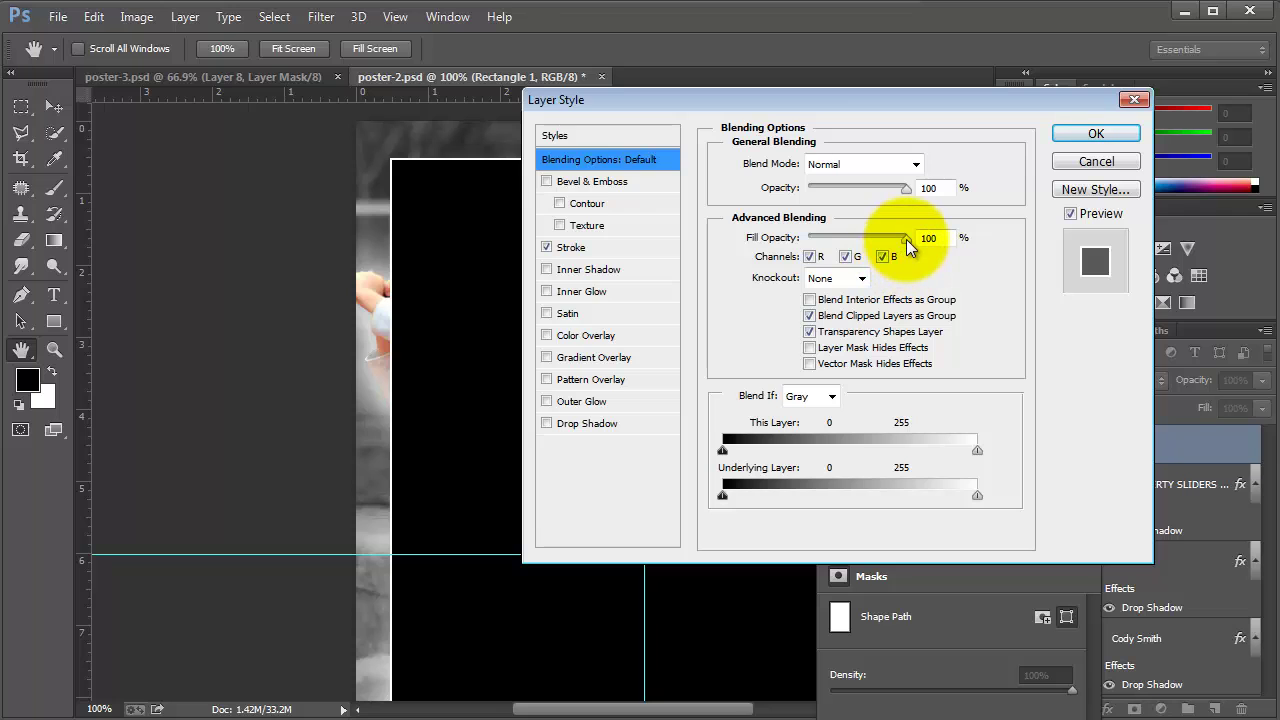
left_click_drag(906, 239, 761, 244)
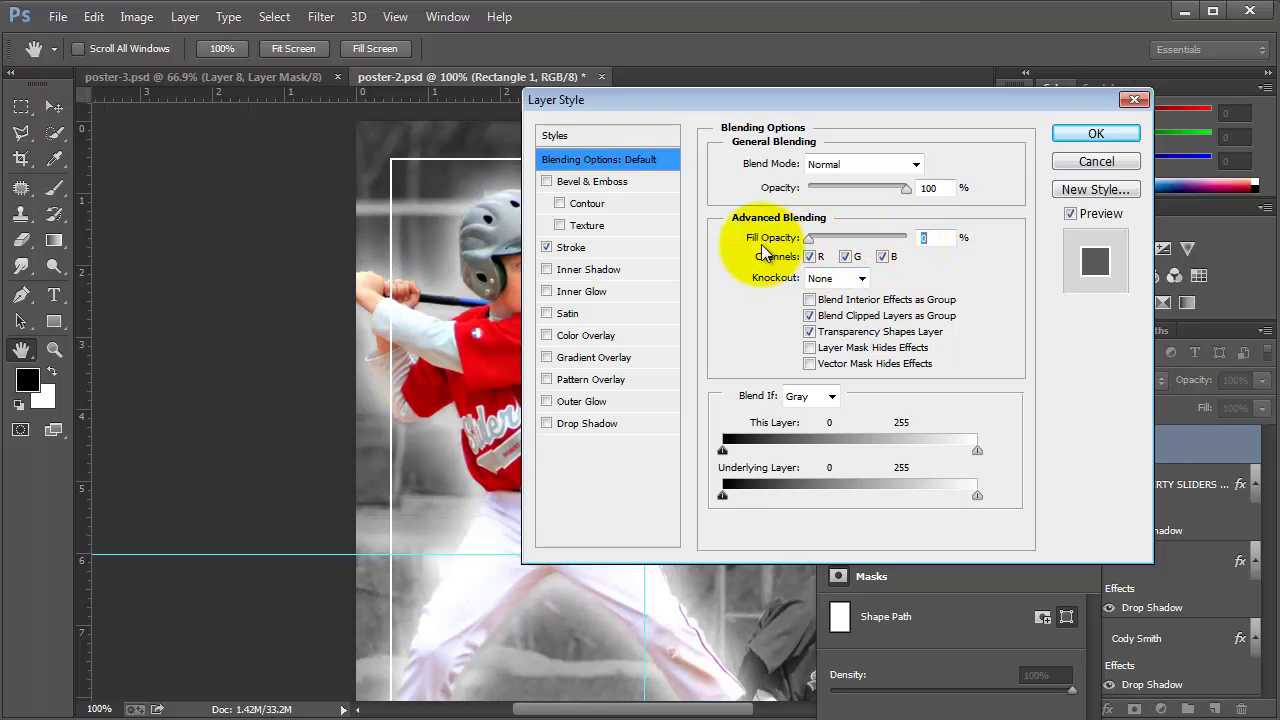
left_click(1090, 134)
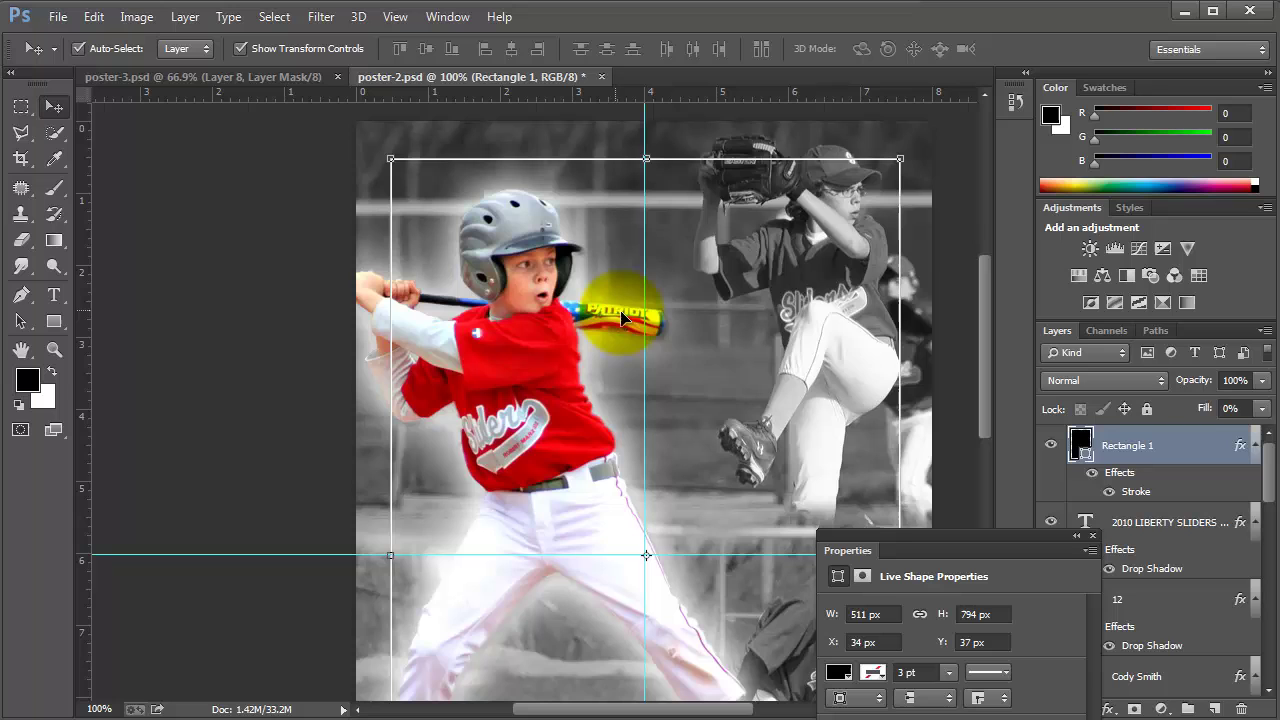
- Create a new empty Layer 8 and merge Rectangle 1 into it
left_click_drag(987, 342, 969, 484)
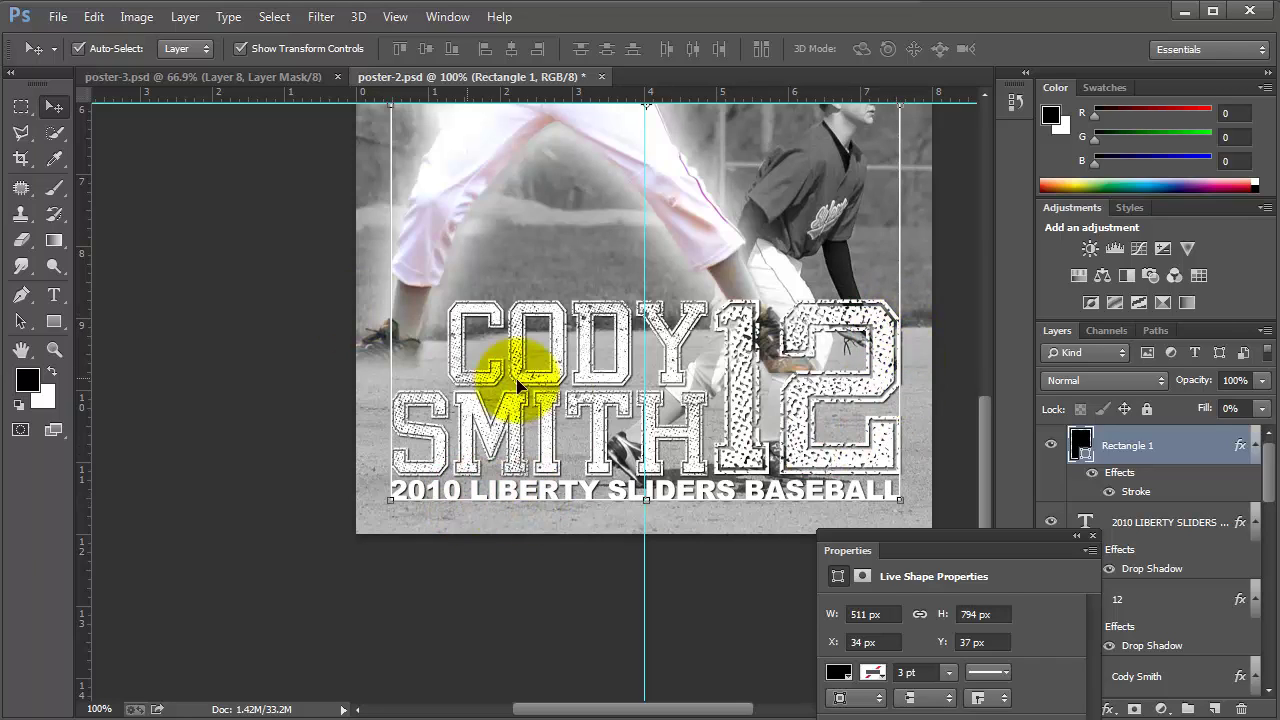
scroll(547, 392, "up", 1)
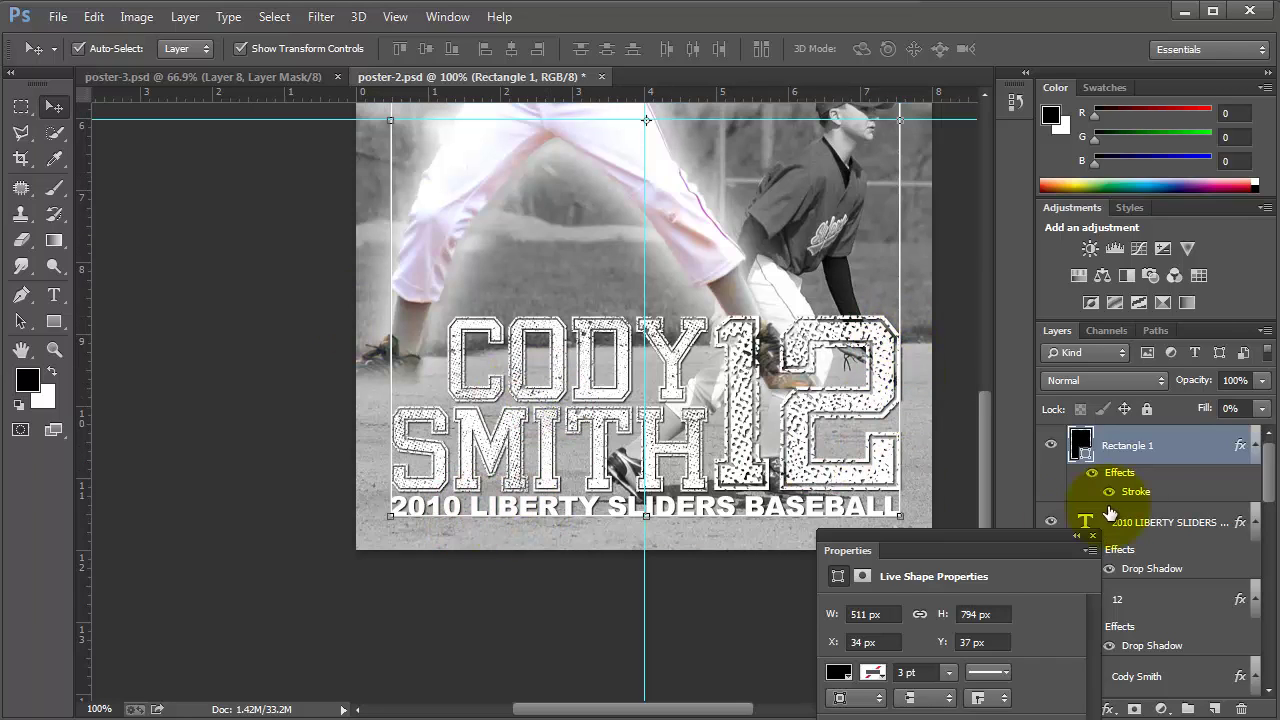
left_click(1215, 709)
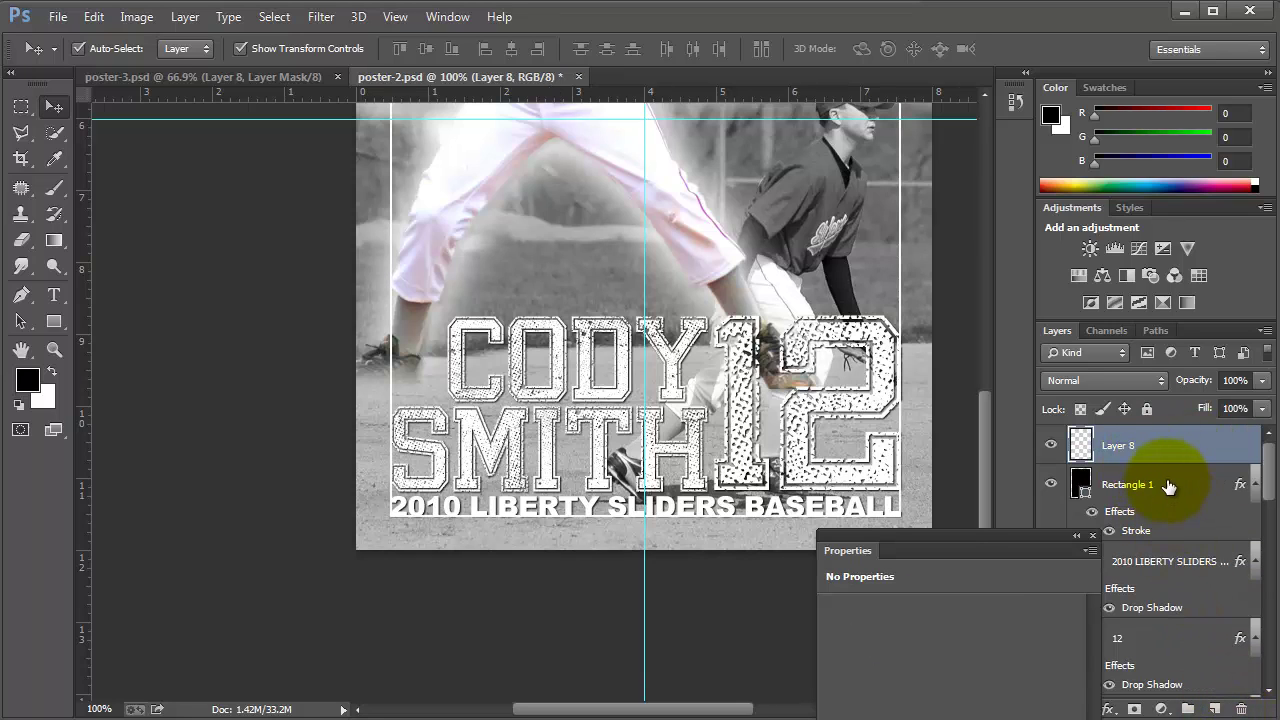
left_click(1168, 486, "shift")
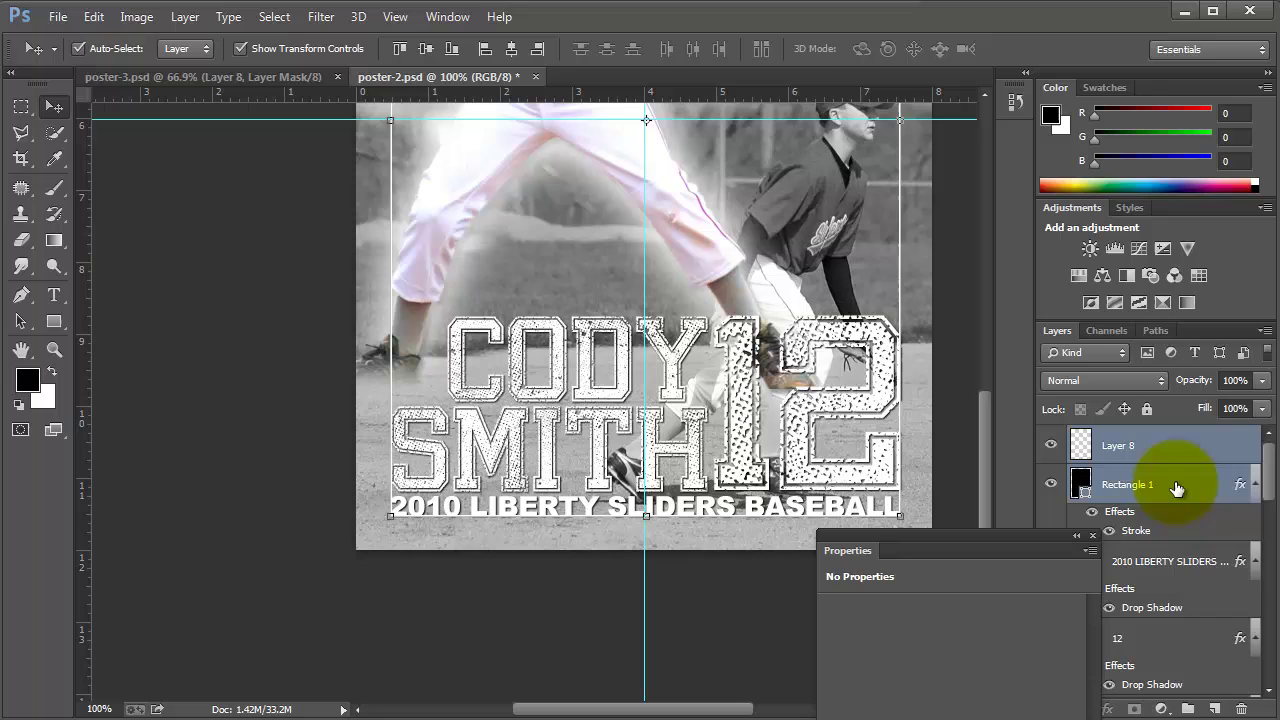
right_click(1172, 486)
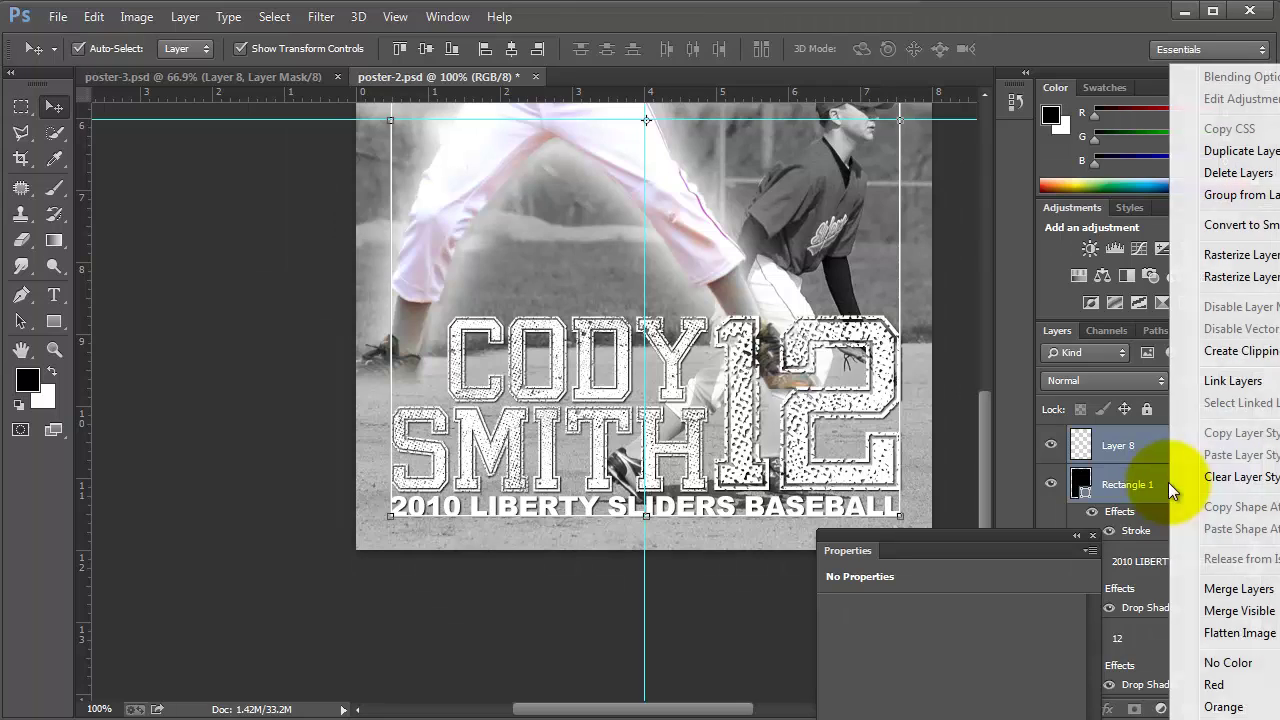
left_click(1216, 590)
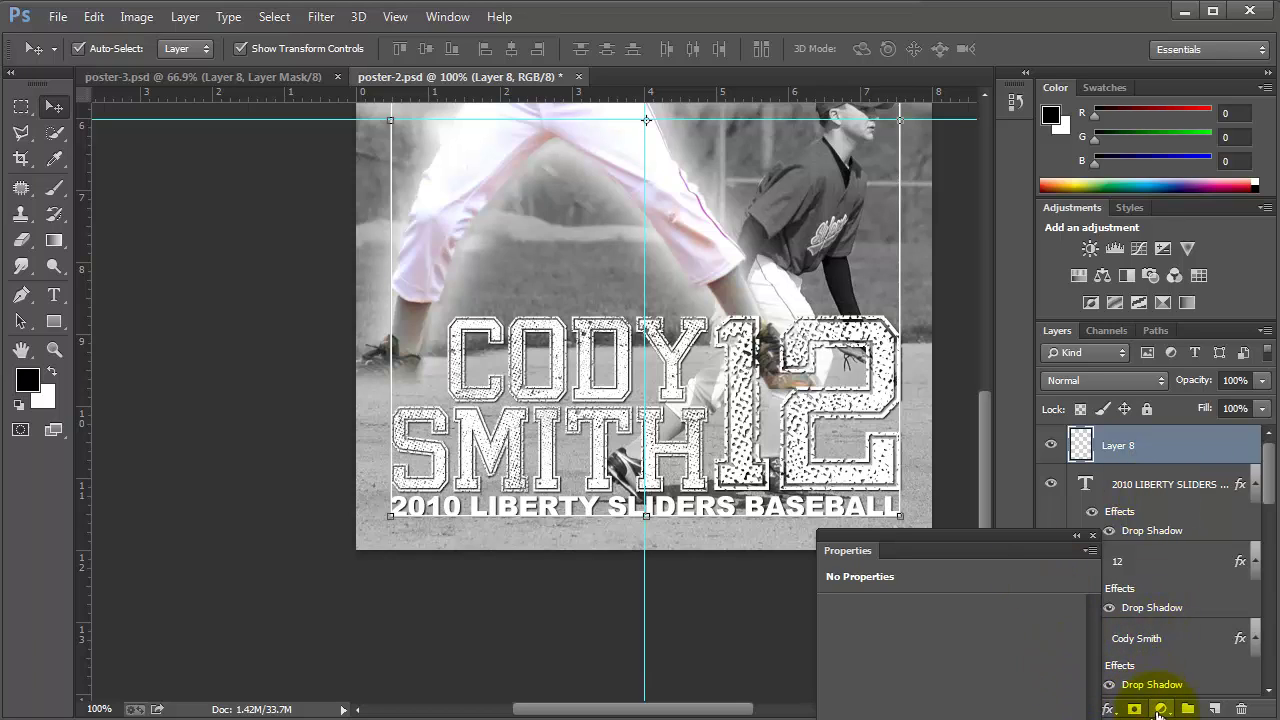
left_click(1091, 537)
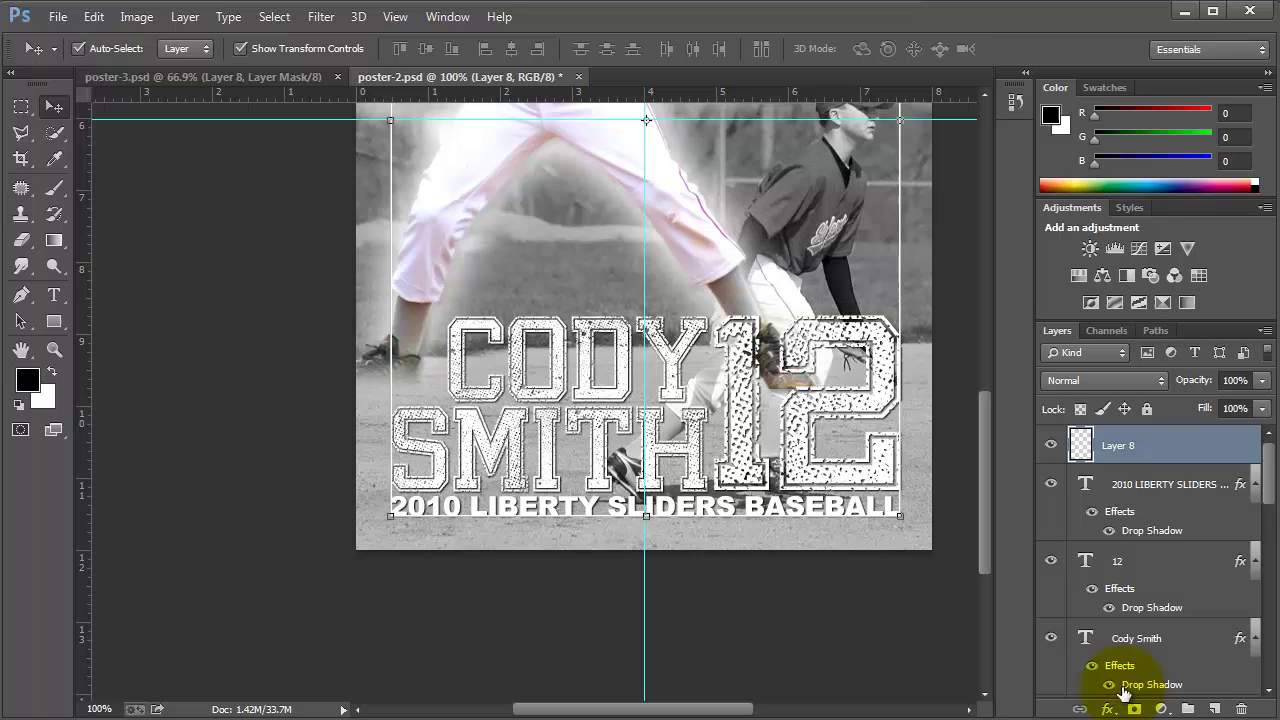
- Add a layer mask to Layer 8 and make the mask the editing target
left_click(1134, 710)
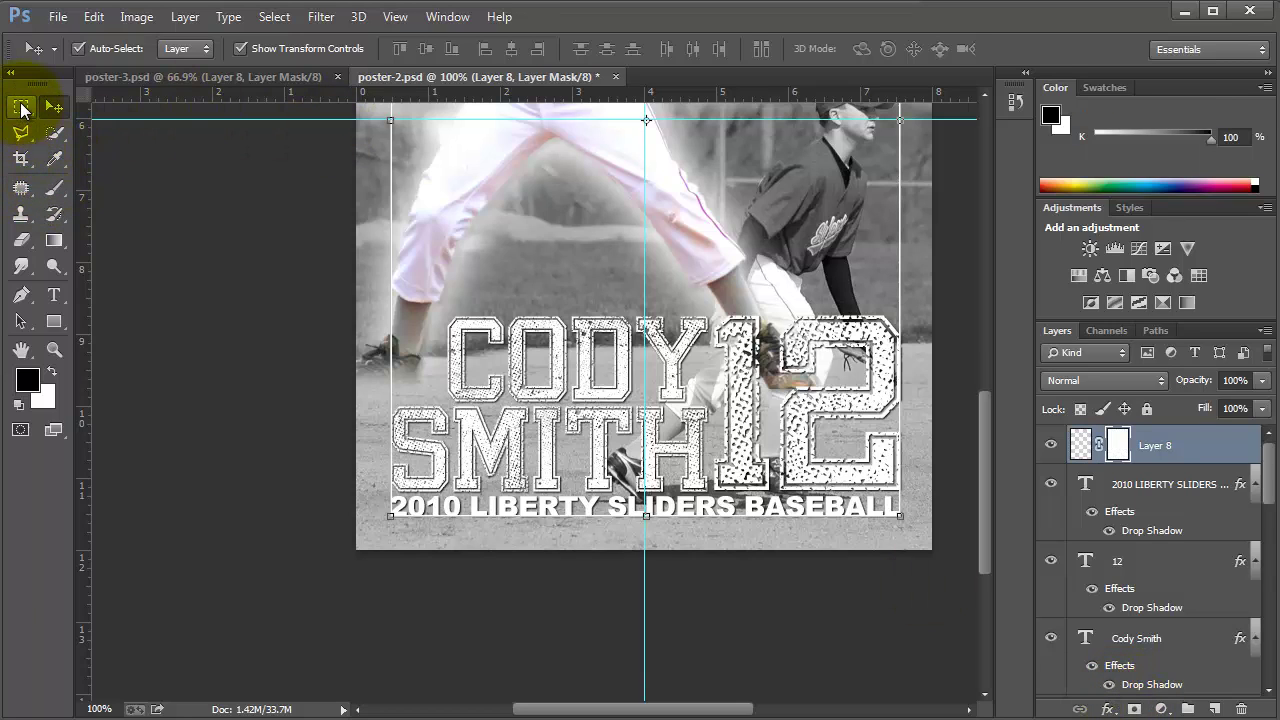
left_click(21, 107)
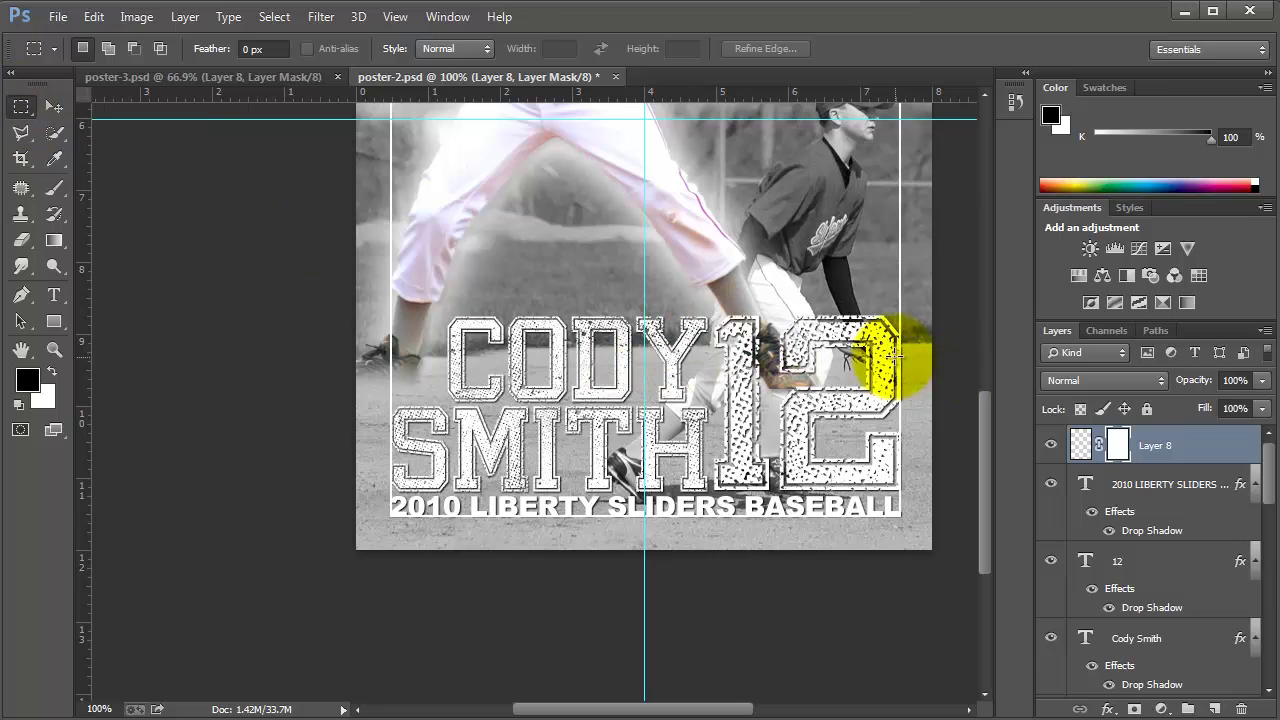
left_click_drag(896, 335, 918, 538)
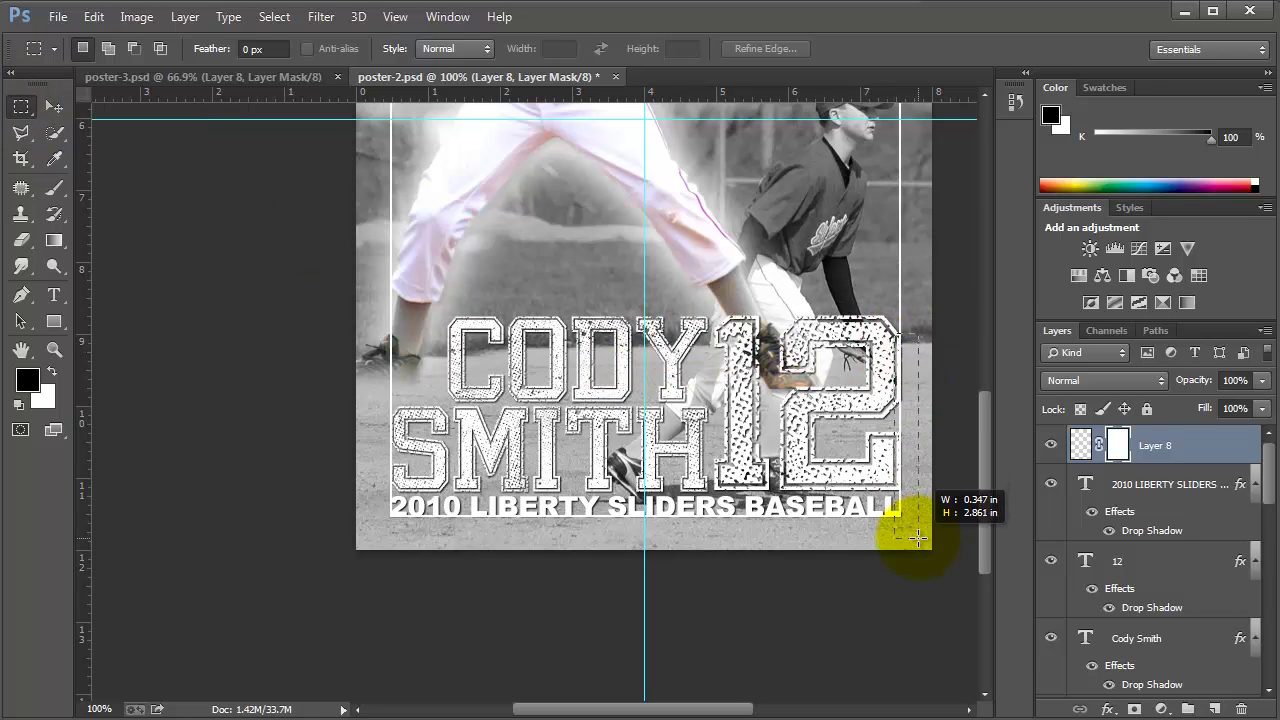
left_click(1116, 445)
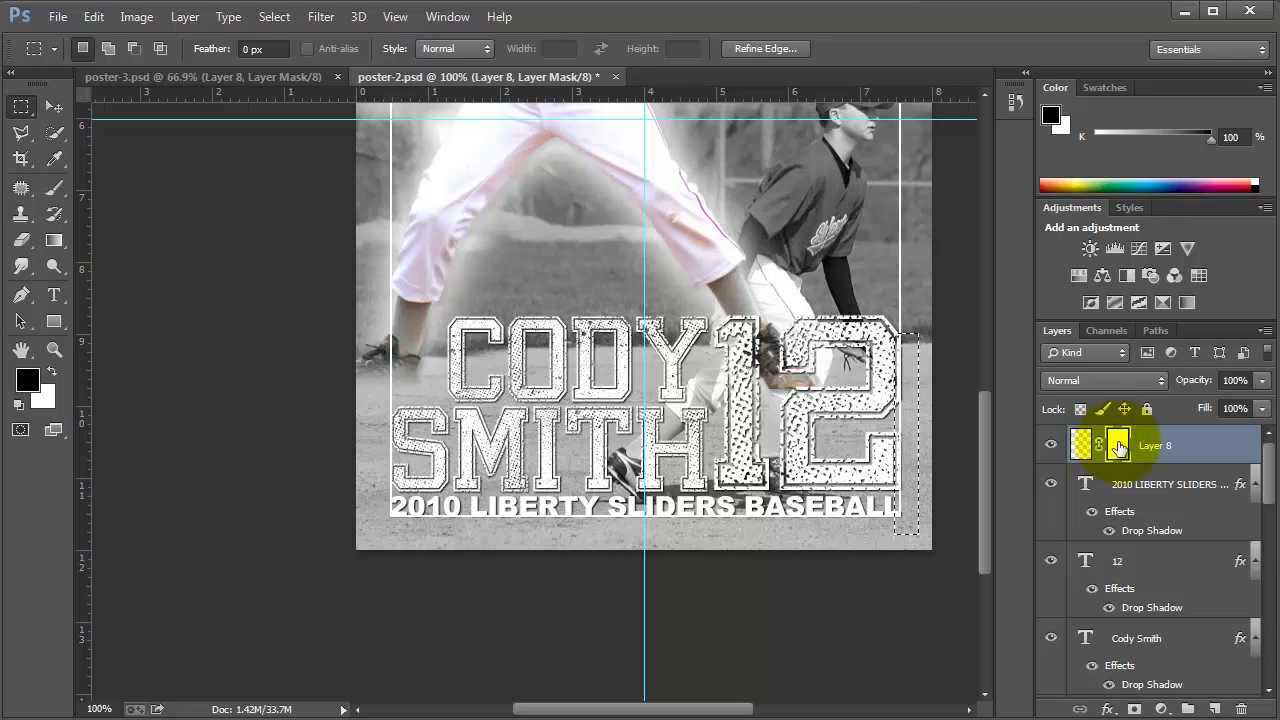
left_click(1117, 445)
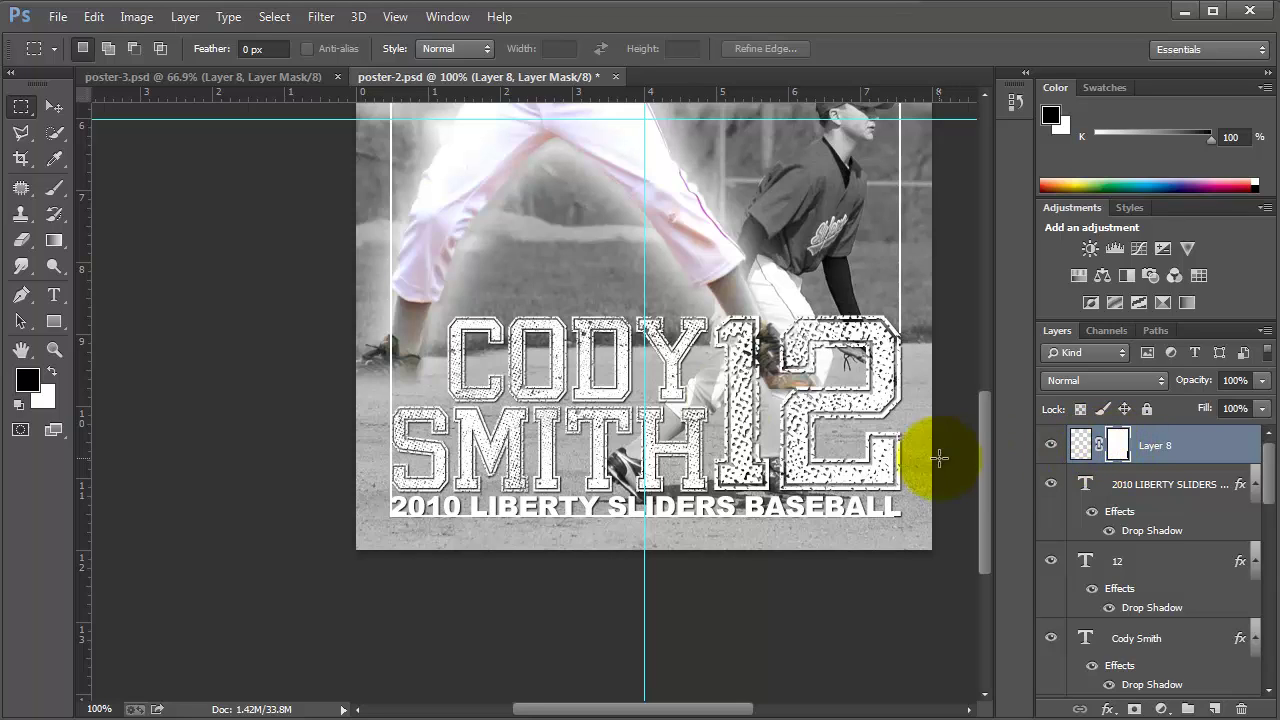
left_click(382, 412)
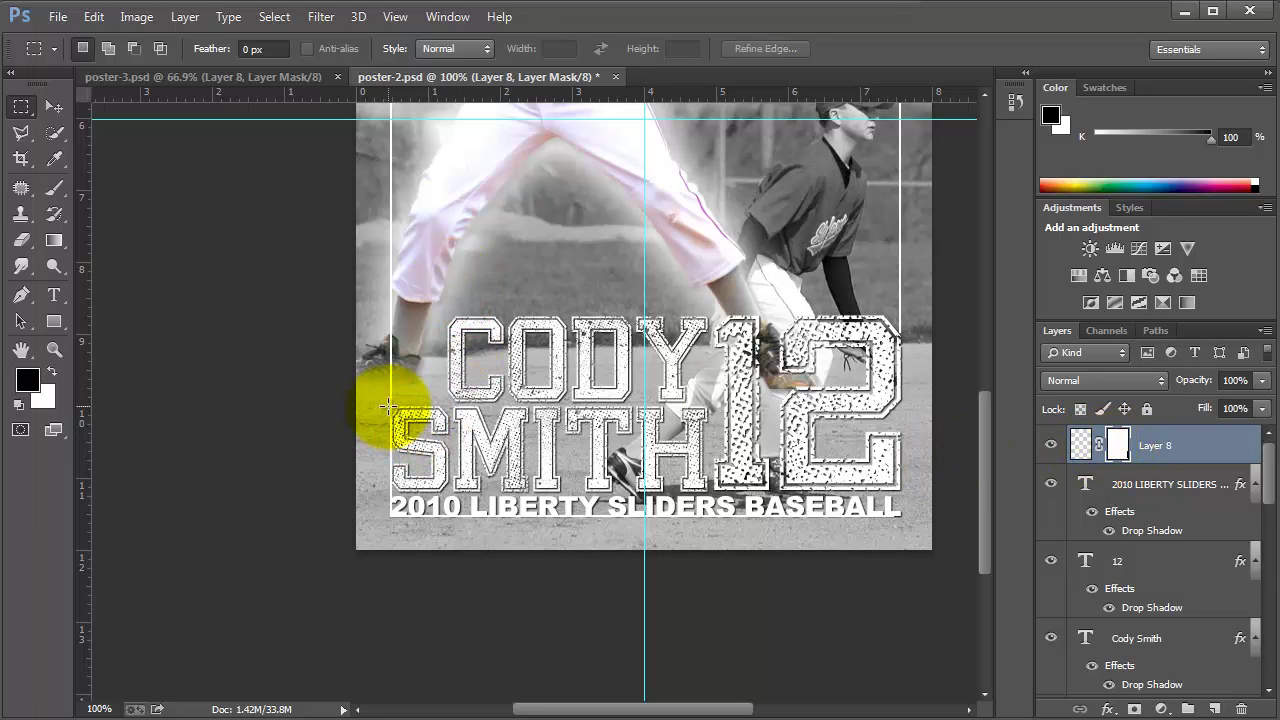
- Fill the mask black over the bottom name and tagline band, then deselect
left_click_drag(390, 413, 808, 537)
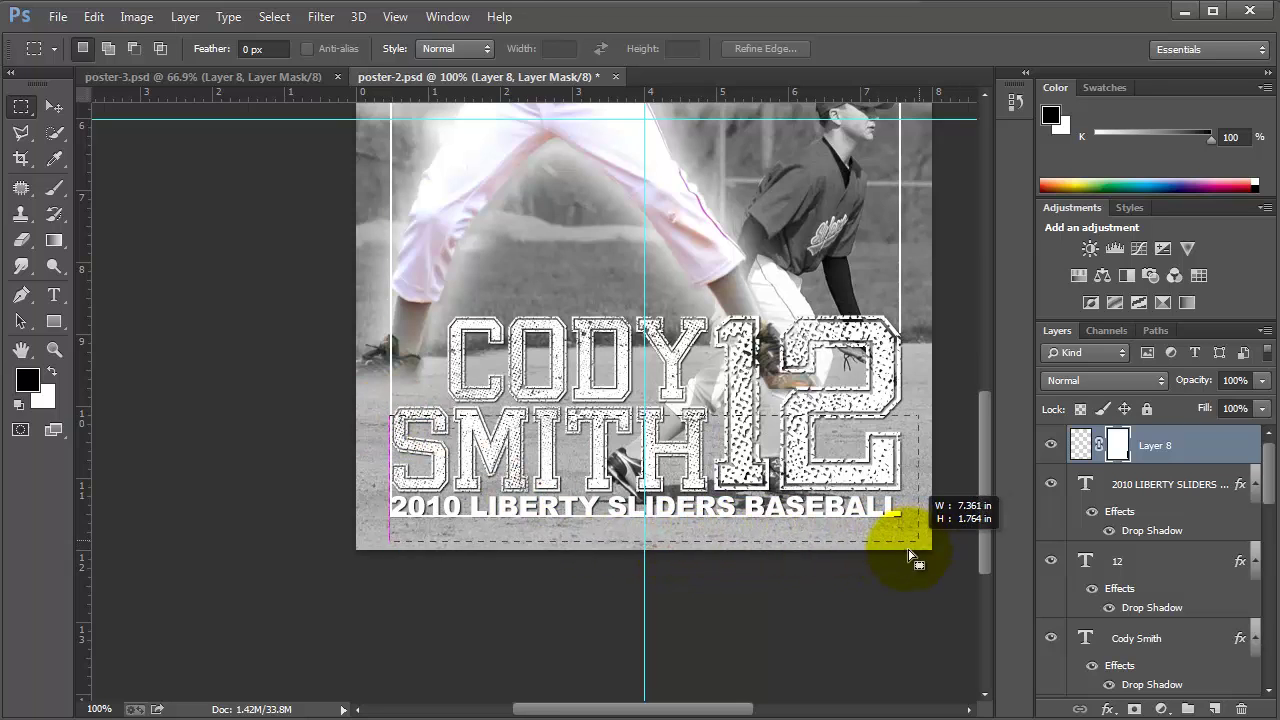
left_click_drag(808, 537, 907, 548)
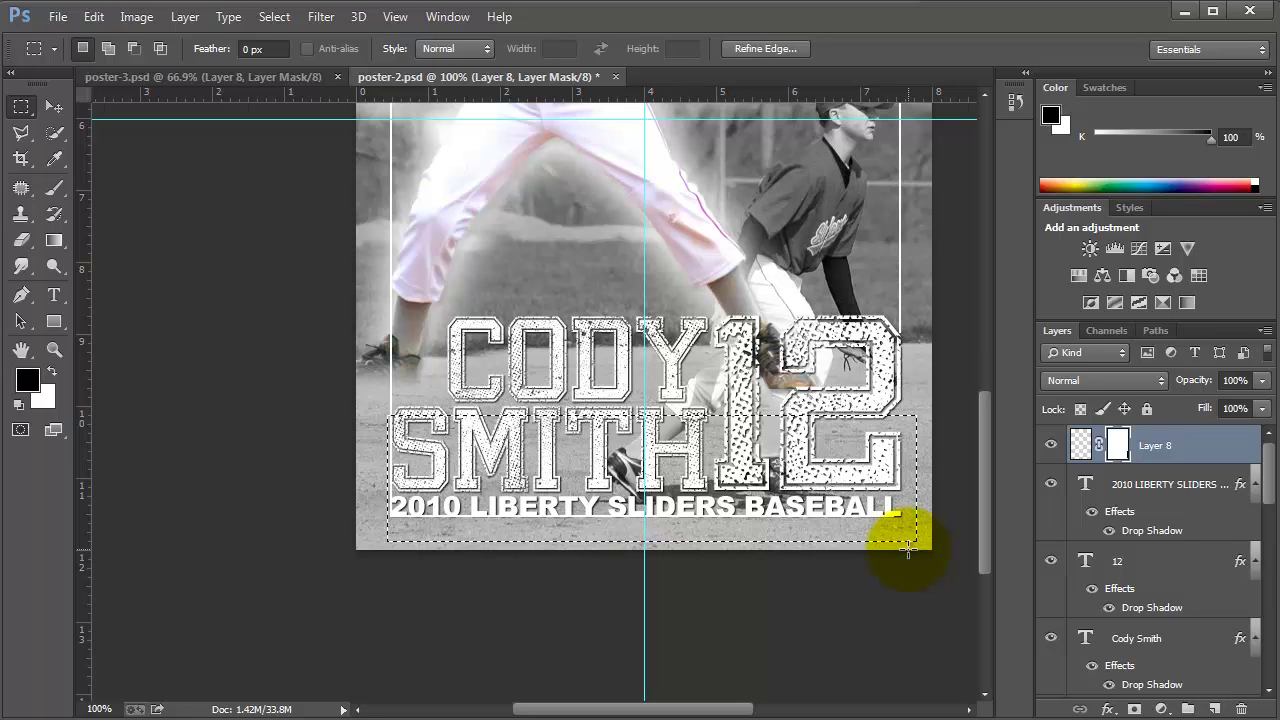
key("alt+BackSpace")
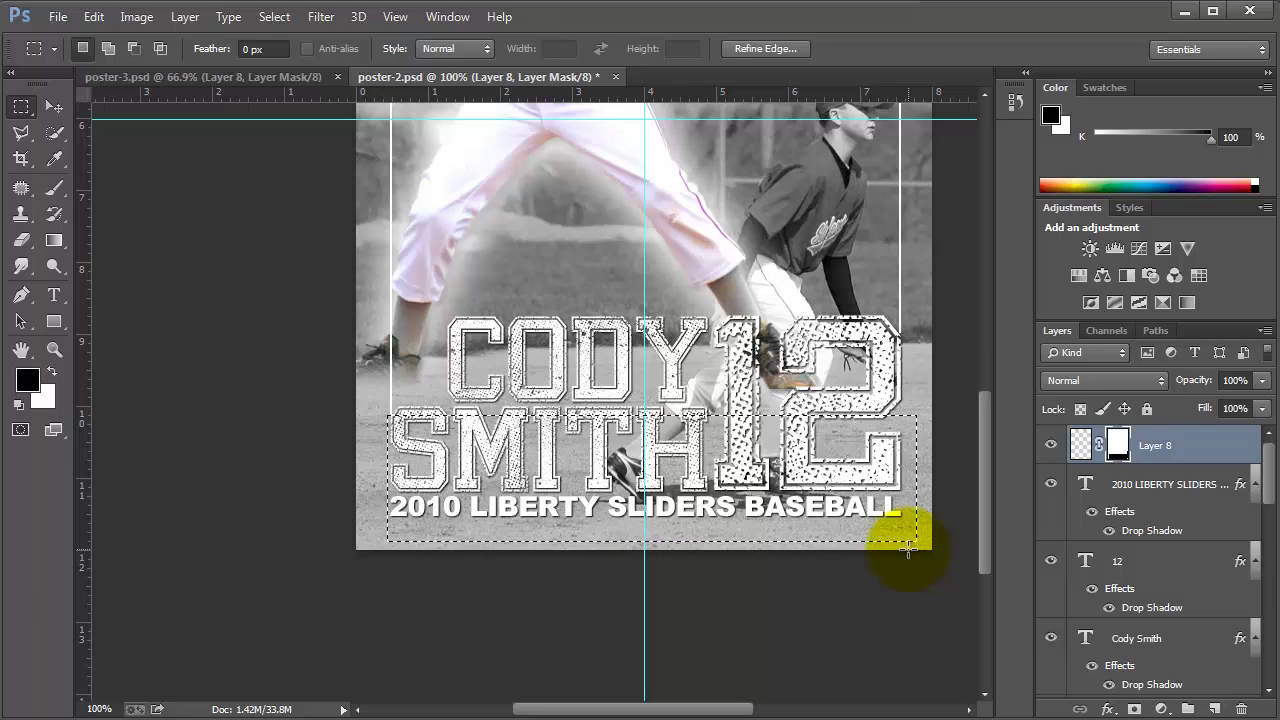
key("ctrl+d")
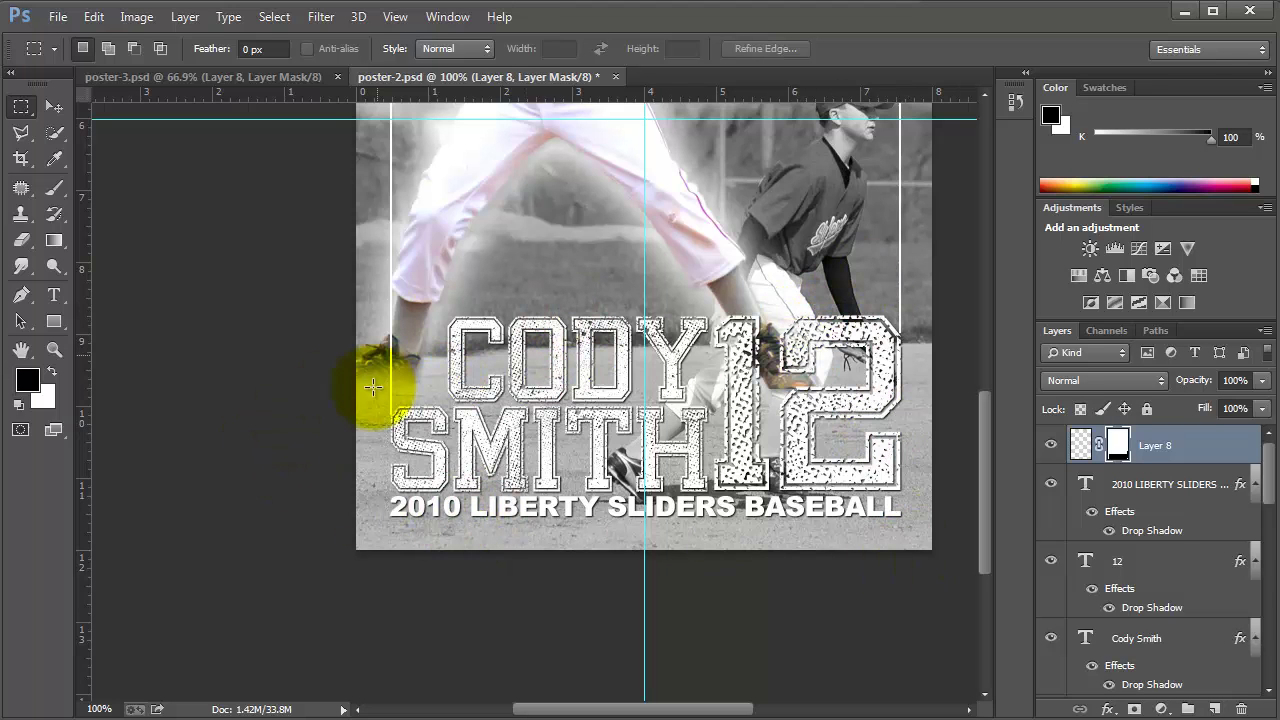
left_click(18, 404)
left_click(54, 349)
left_click(357, 402)
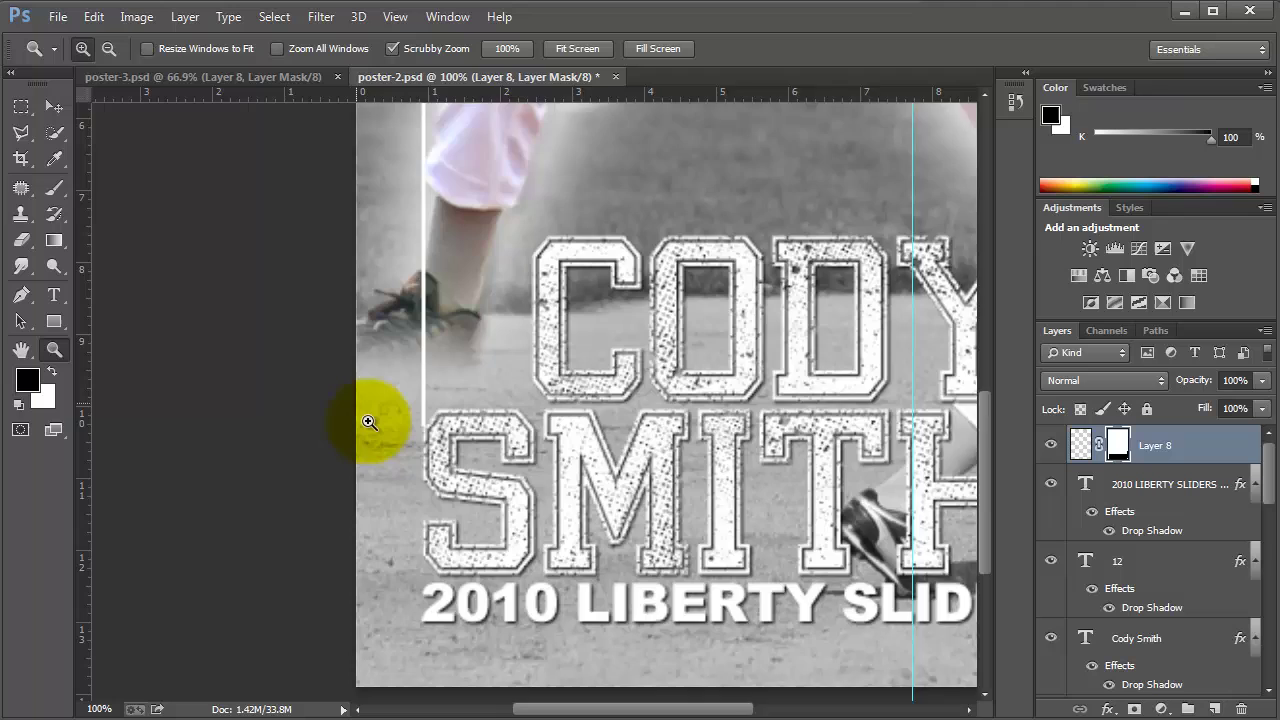
left_click(371, 423)
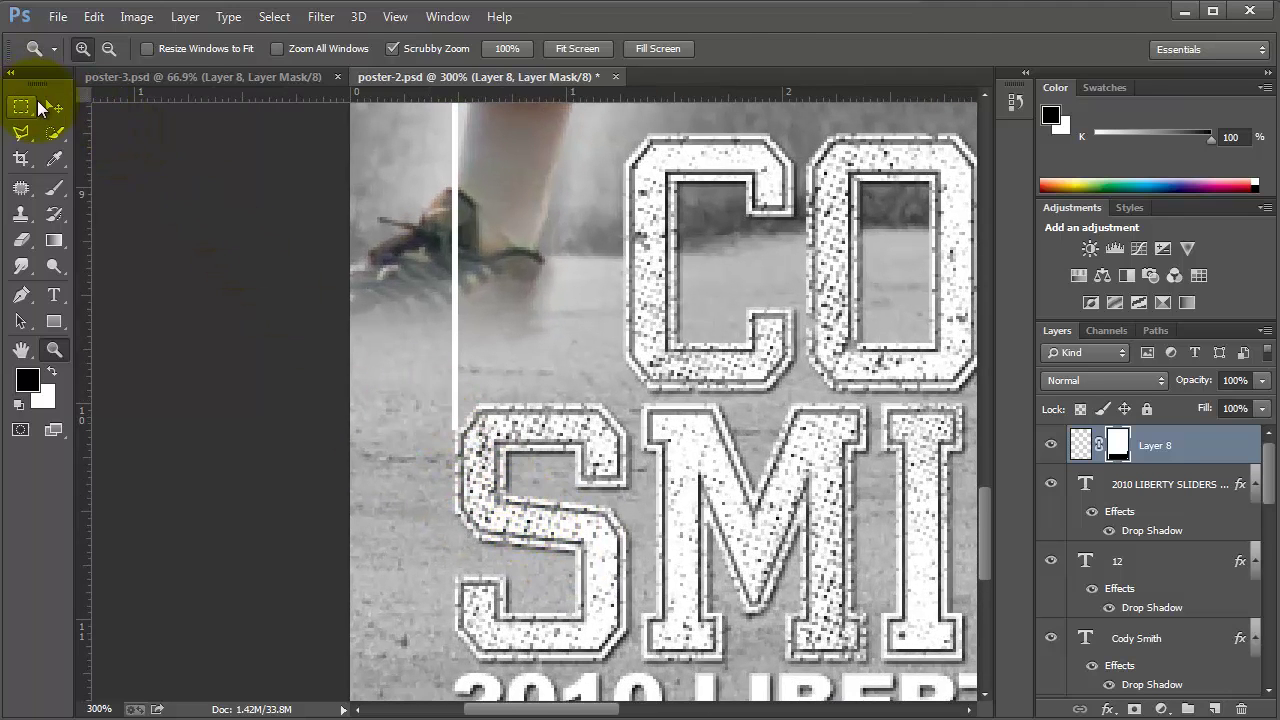
left_click(54, 106)
left_click(458, 295)
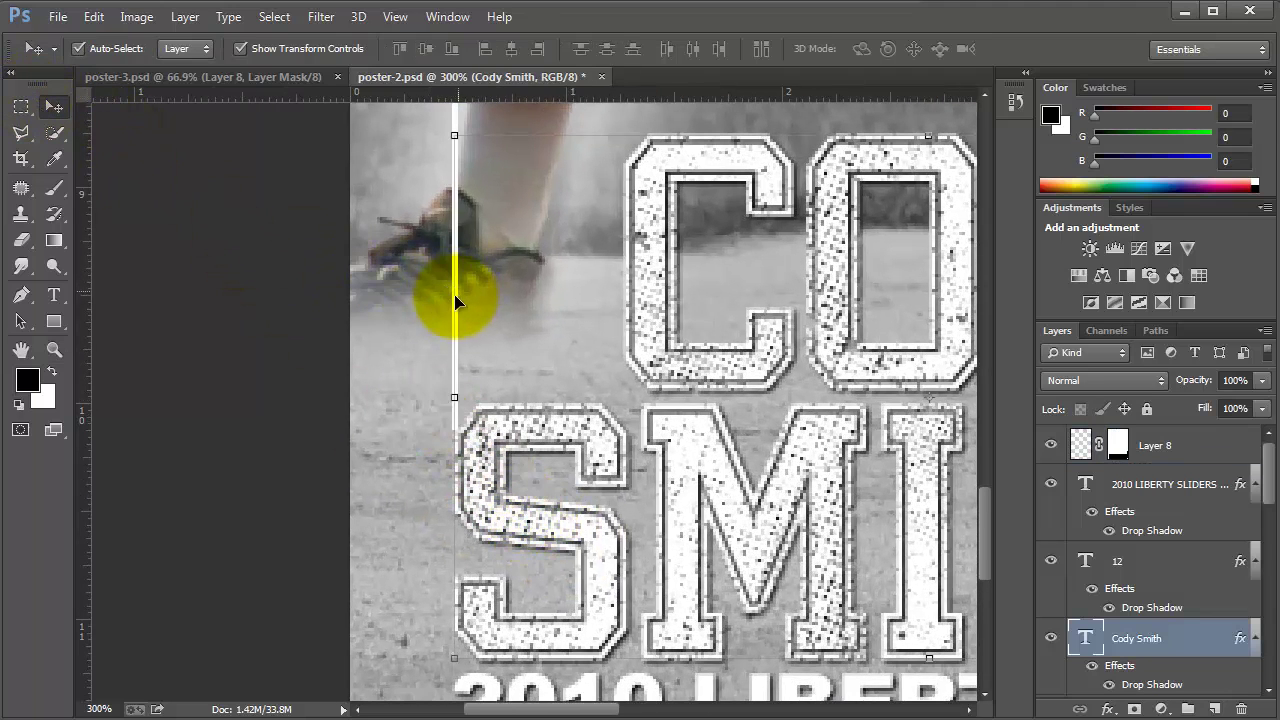
left_click(454, 399)
left_click_drag(454, 399, 446, 412)
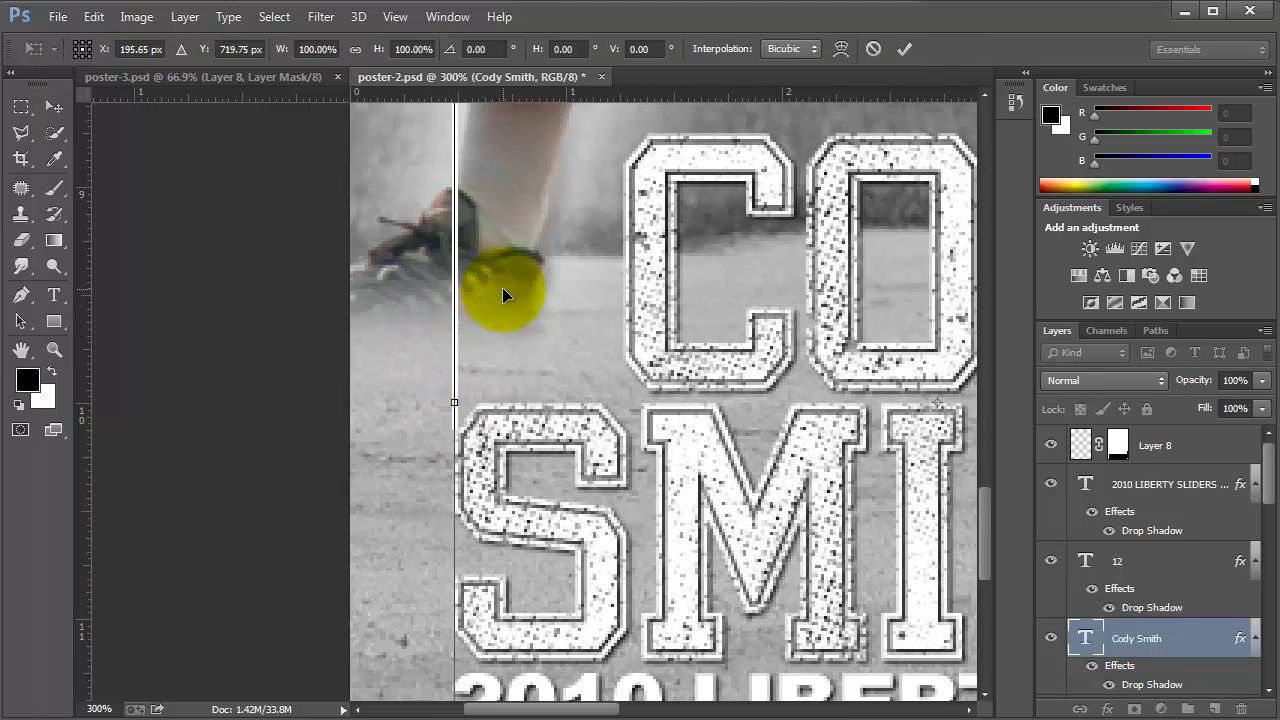
key("Return")
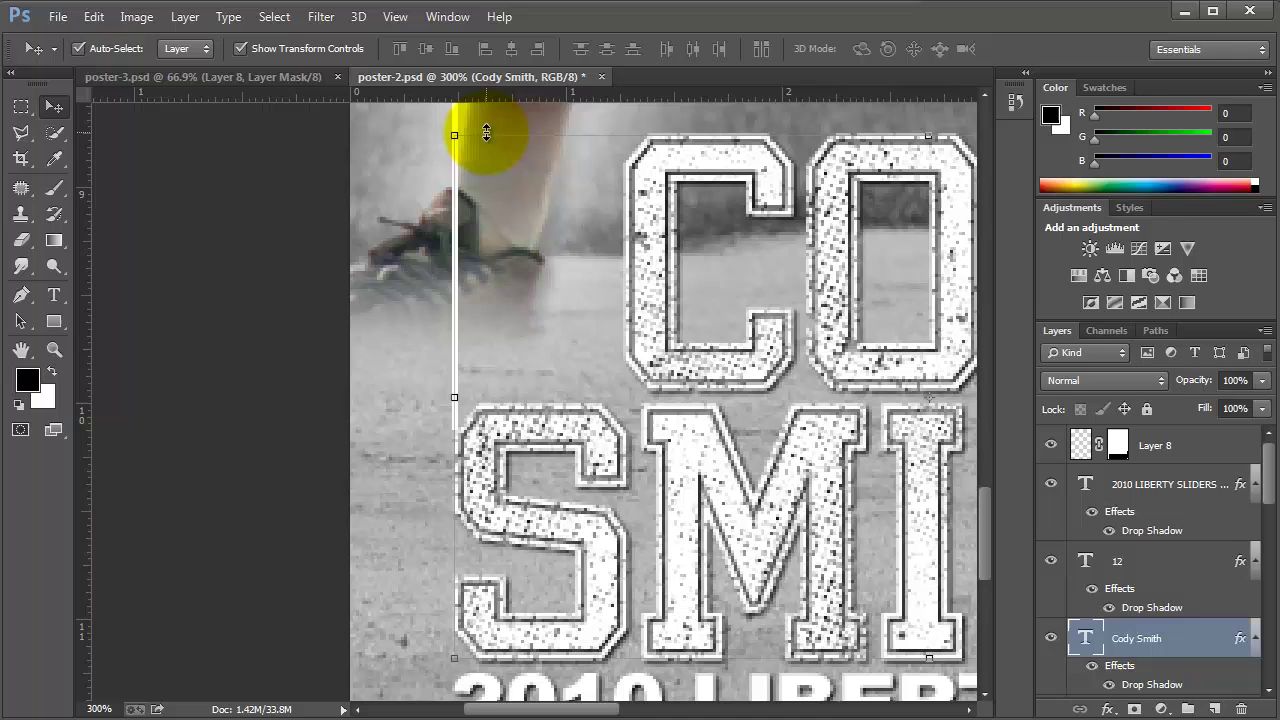
- Transform Layer 8 so the frame's left line moves slightly right
left_click(1165, 445)
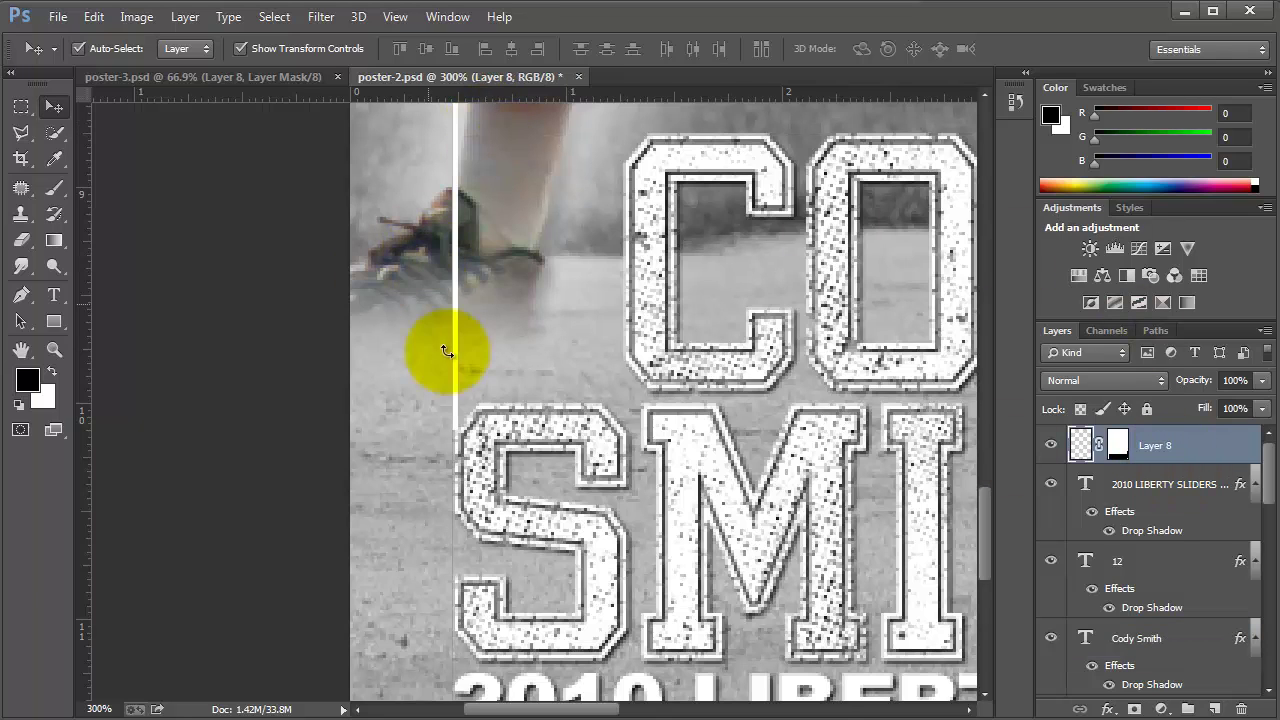
key("ctrl+t")
left_click_drag(452, 325, 457, 327)
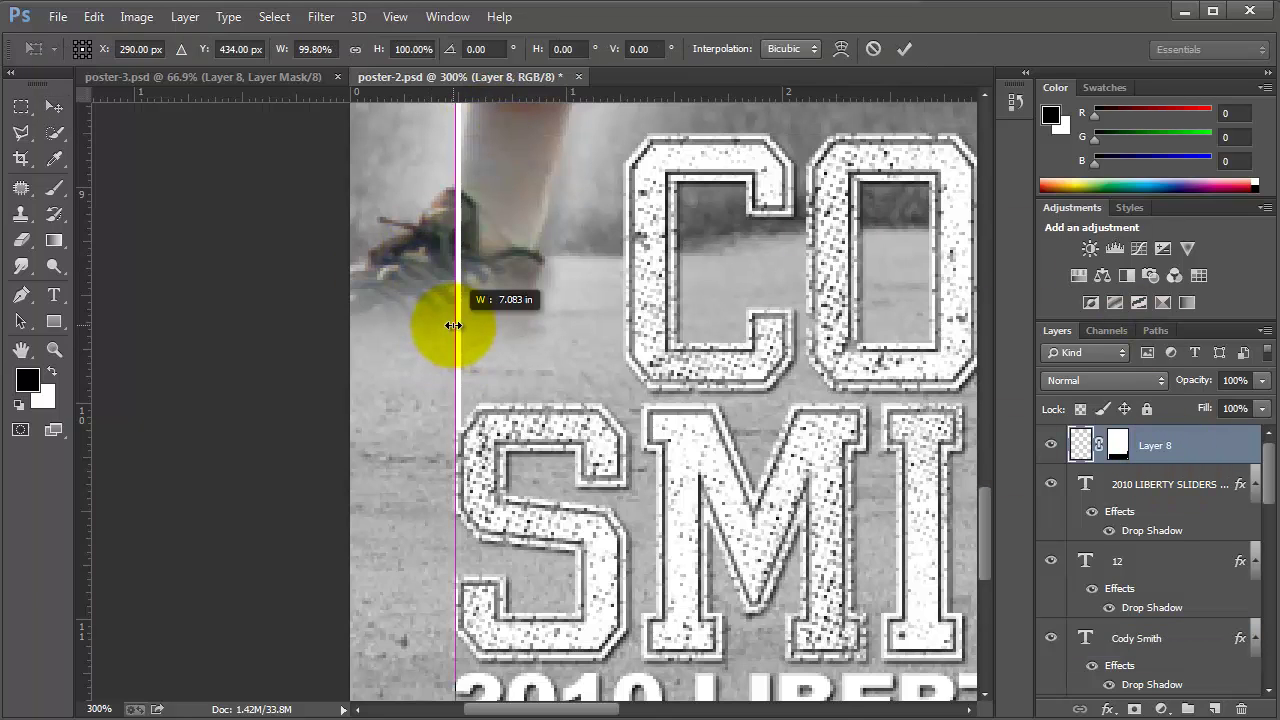
key("Return")
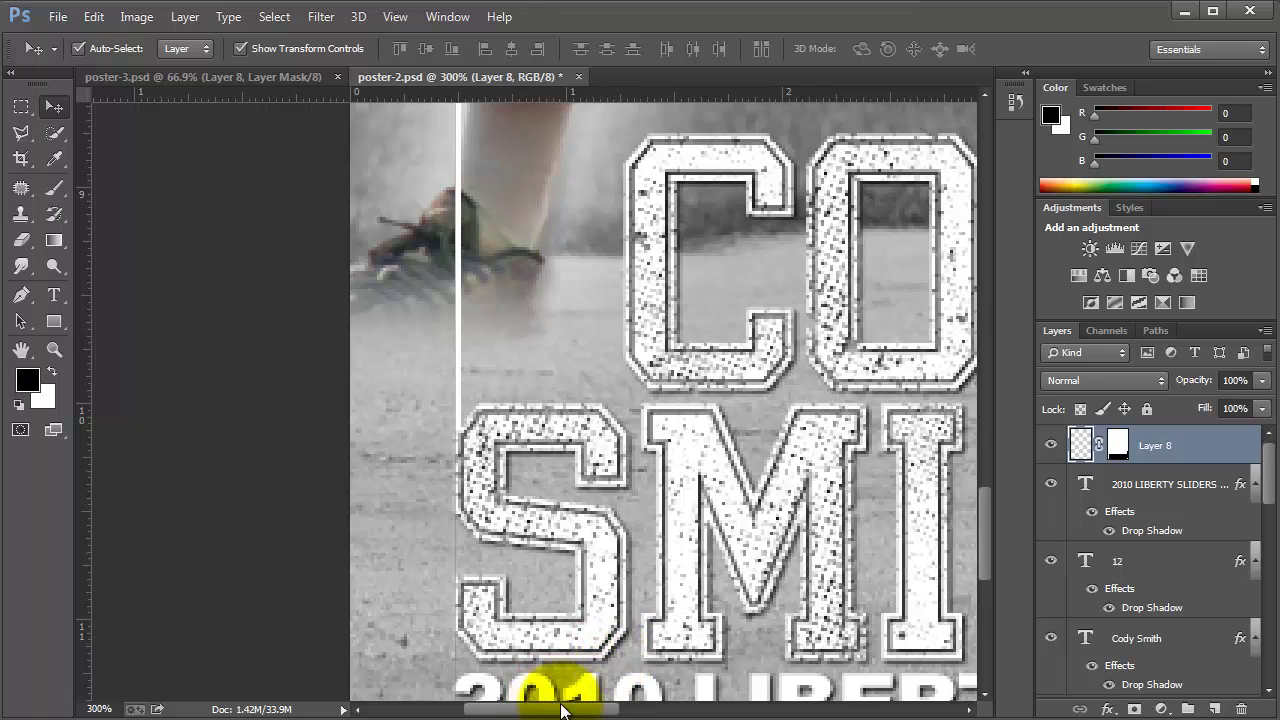
- Set up a small white brush on Layer 8's mask and fit the poster on screen
left_click_drag(561, 710, 785, 710)
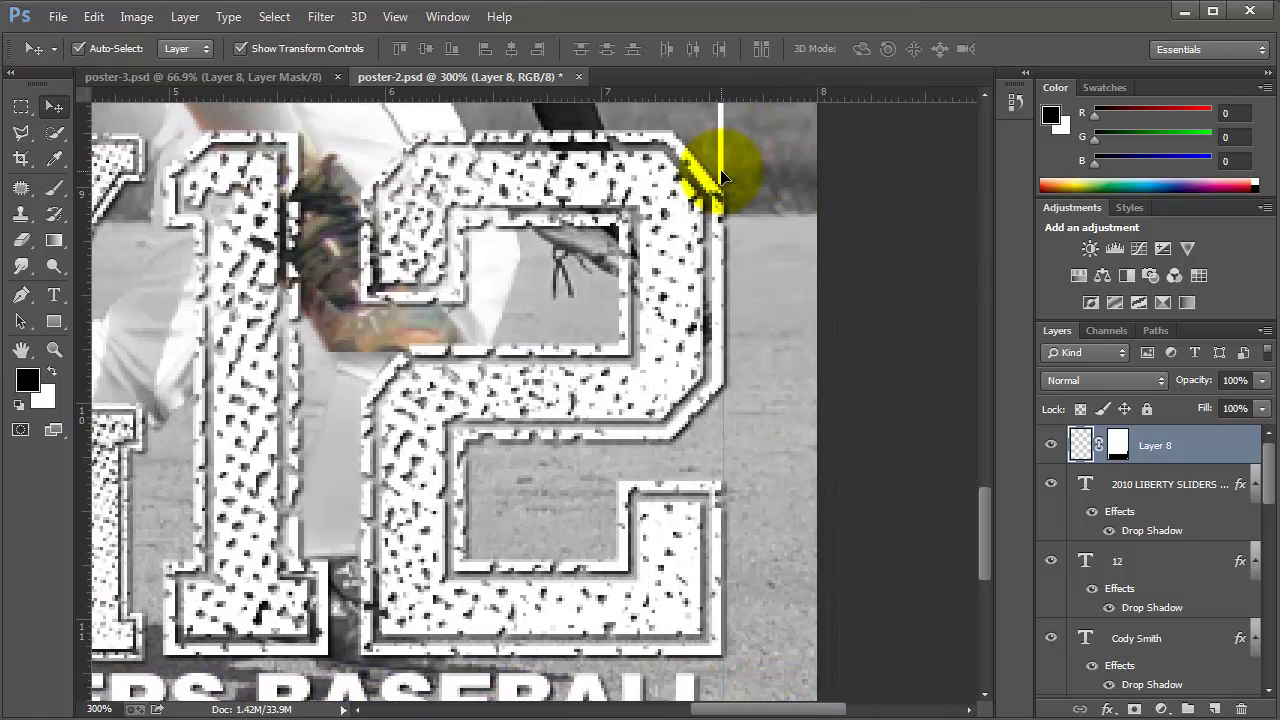
left_click(1118, 446)
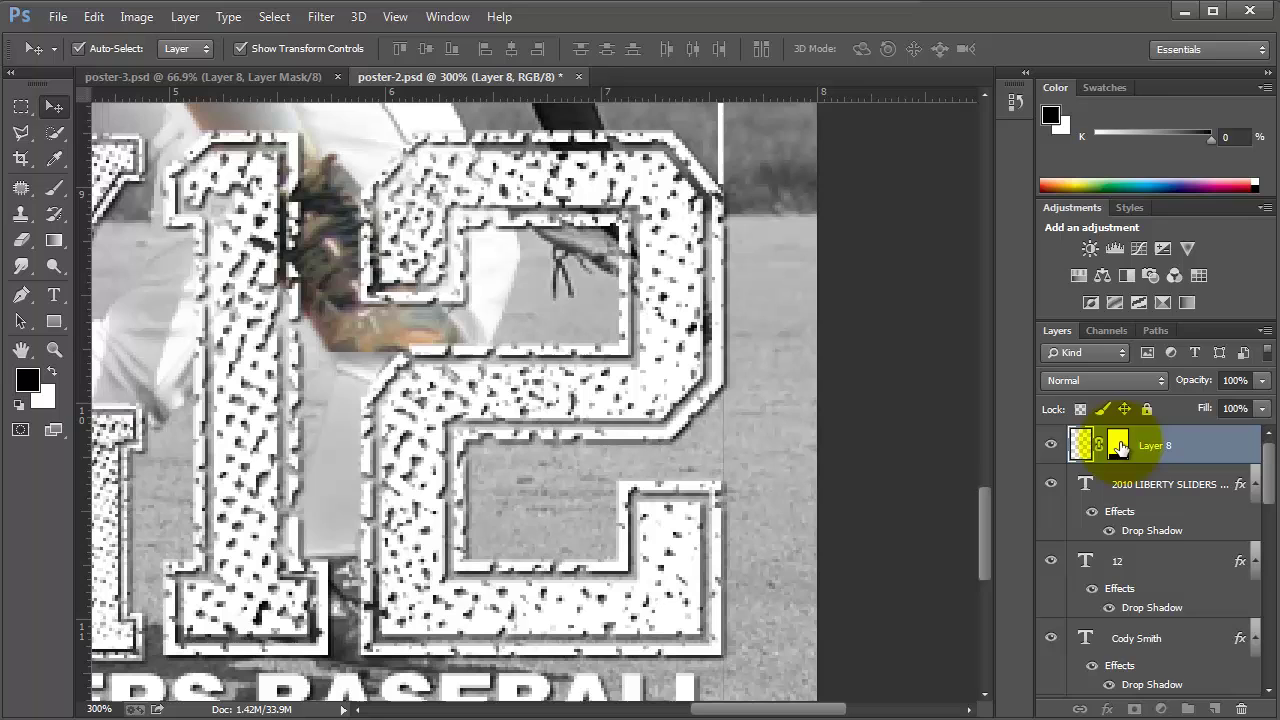
left_click(52, 190)
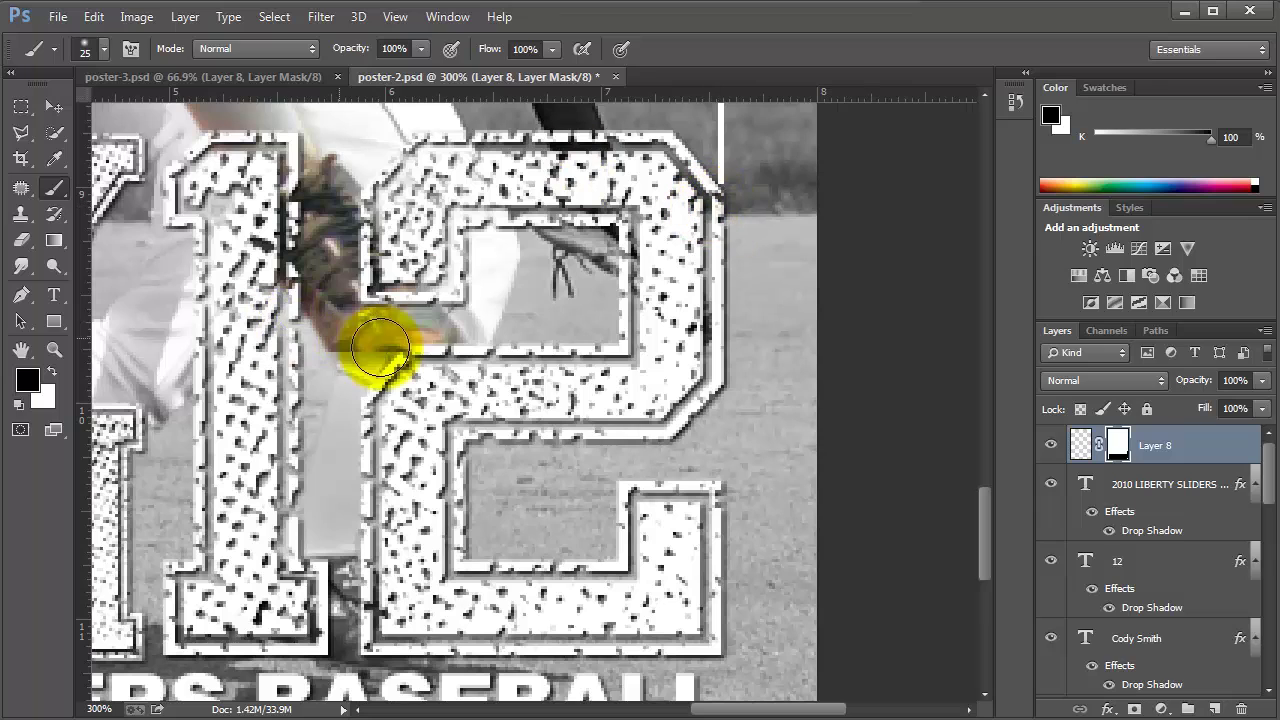
key("x")
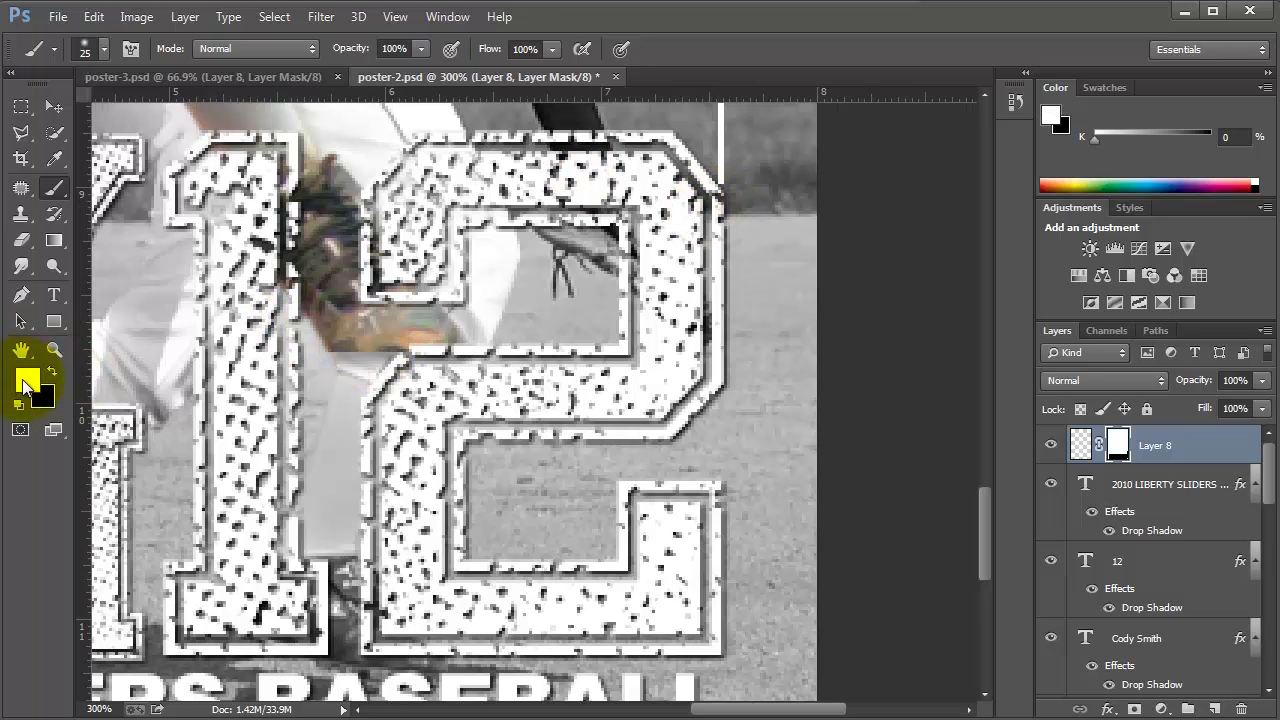
key("bracketleft")
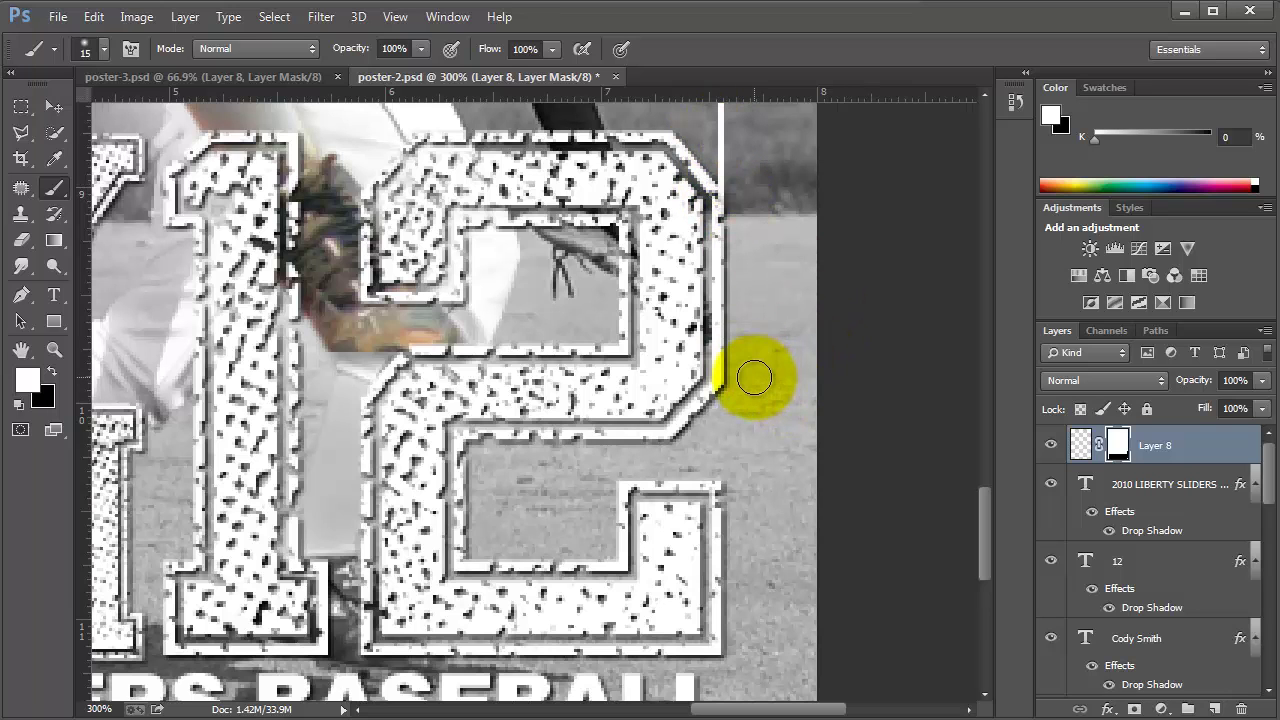
key("ctrl+0")
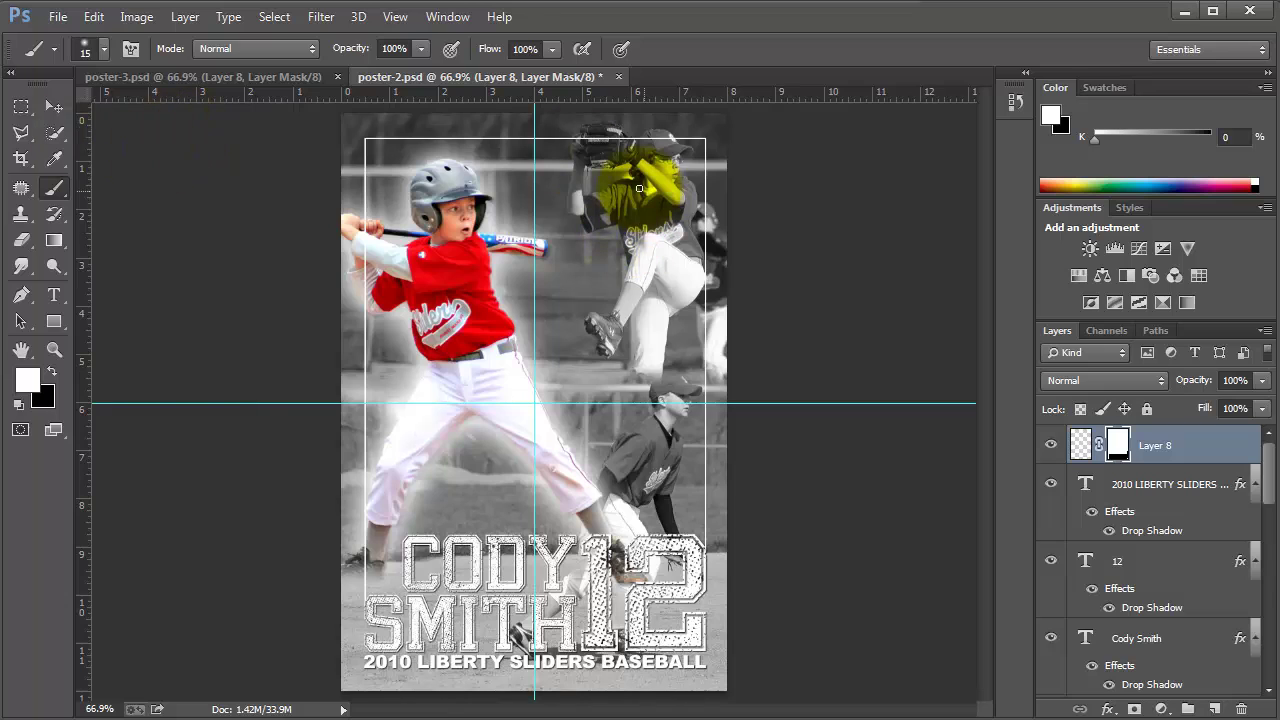
- Move the batter layer Group 1 copy above the pinstripe frame Layer 8
left_click(56, 108)
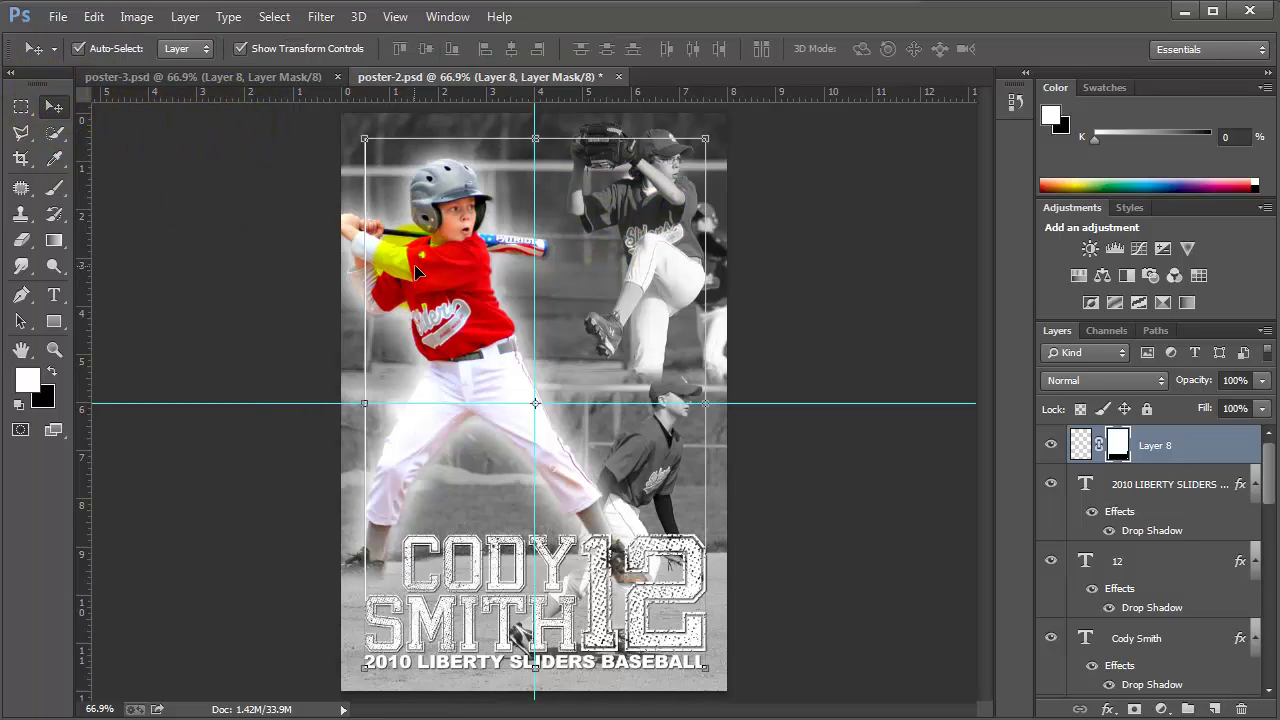
left_click(390, 255)
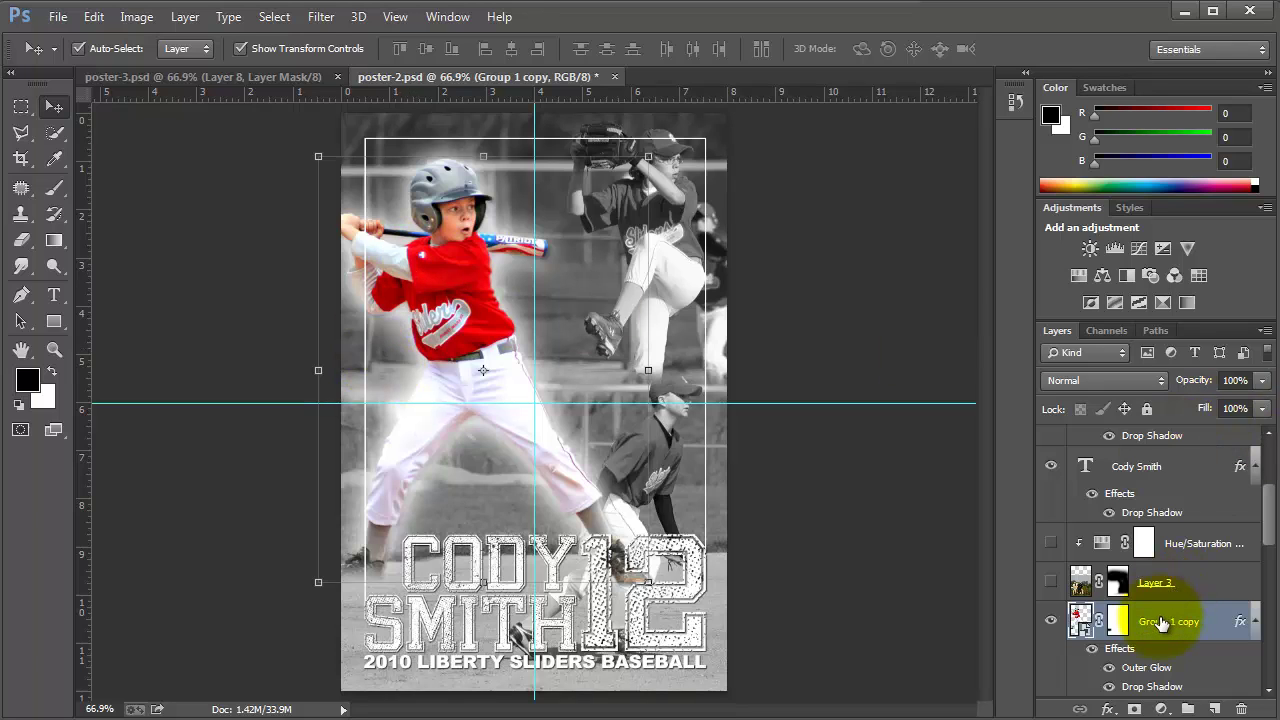
left_click_drag(1160, 622, 1104, 480)
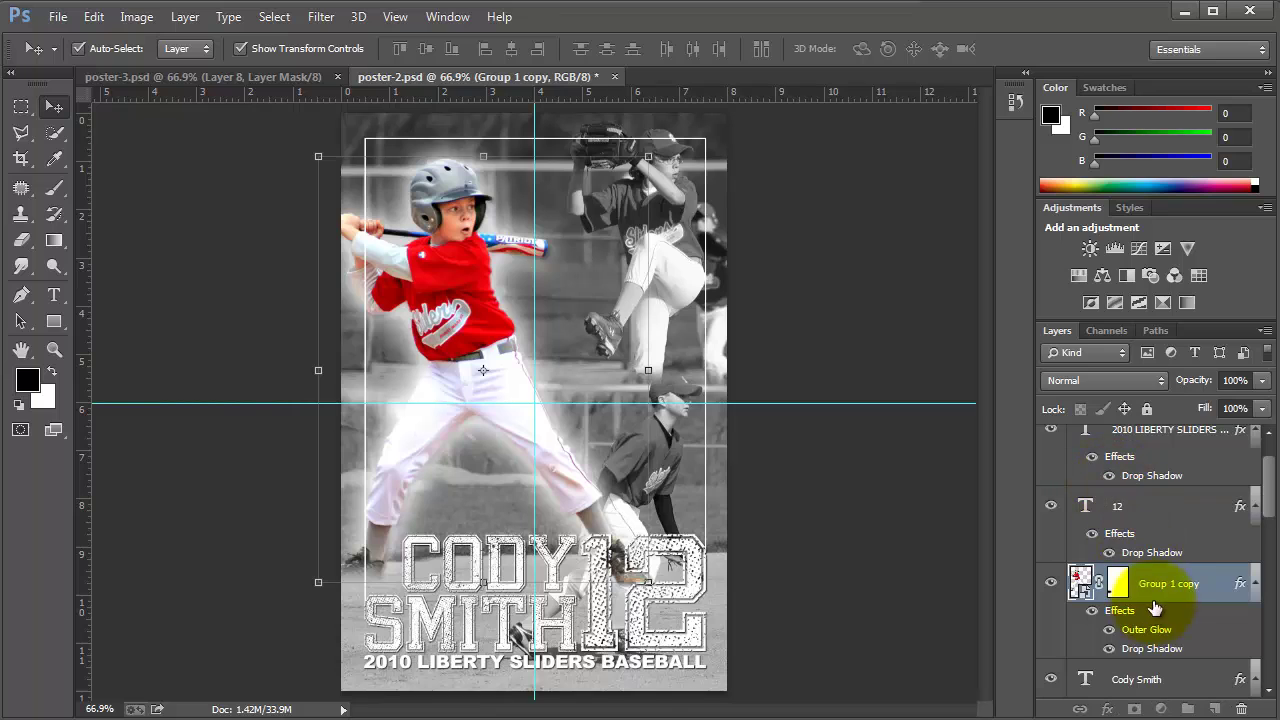
left_click_drag(1119, 610, 1150, 540)
key("ctrl+z")
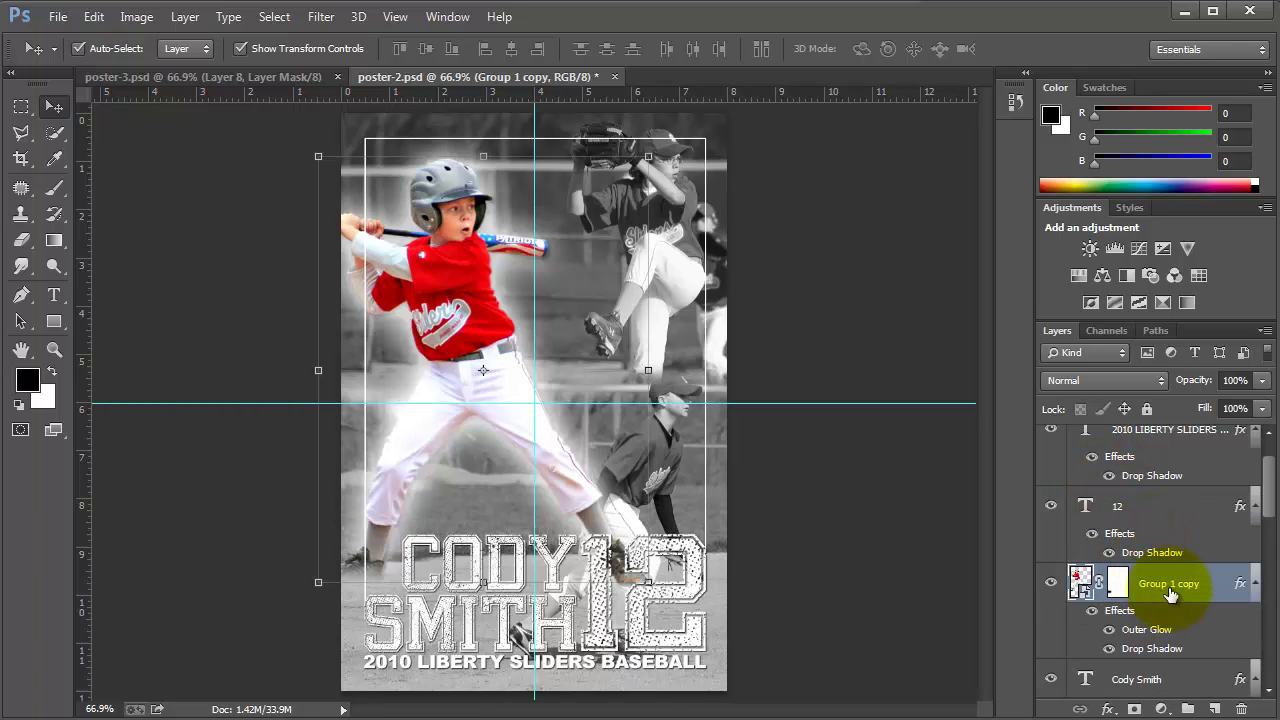
mouse_move(1160, 600)
left_mouse_down()
mouse_move(1131, 408)
mouse_move(1128, 443)
left_mouse_up()
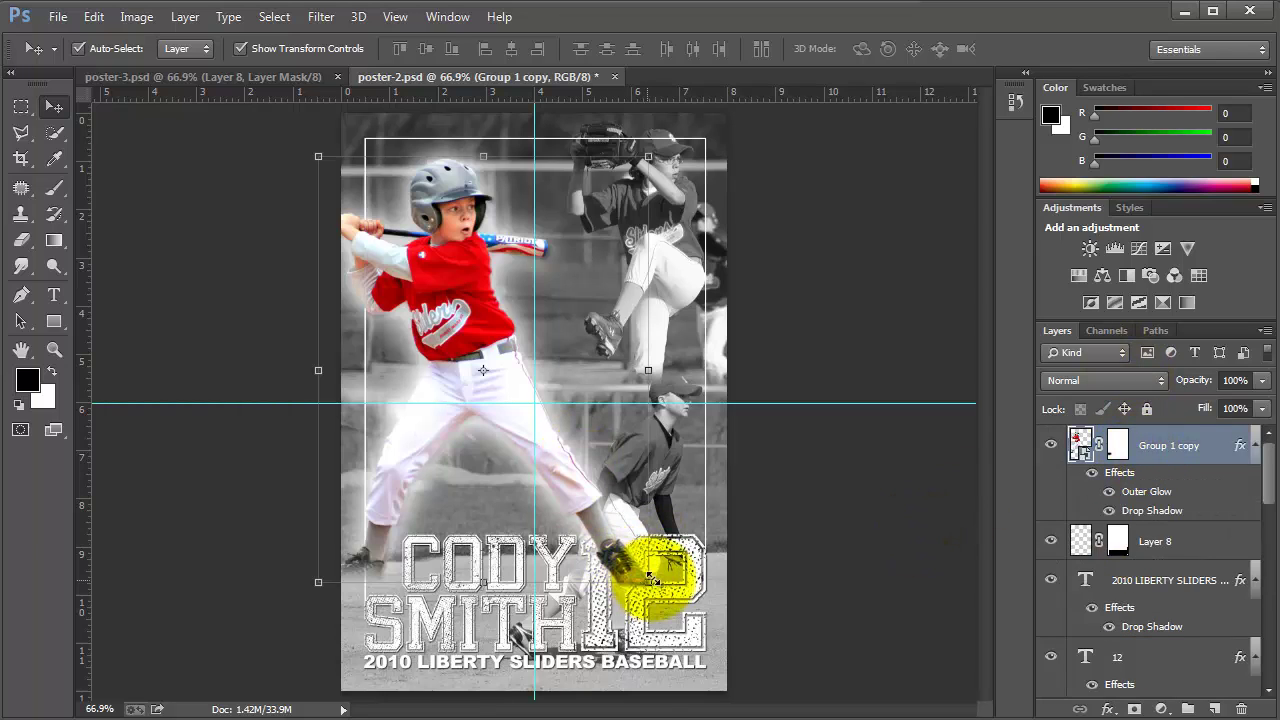
- Raise the 12 layer above the batter and shift the pitcher slightly left
left_click(683, 597)
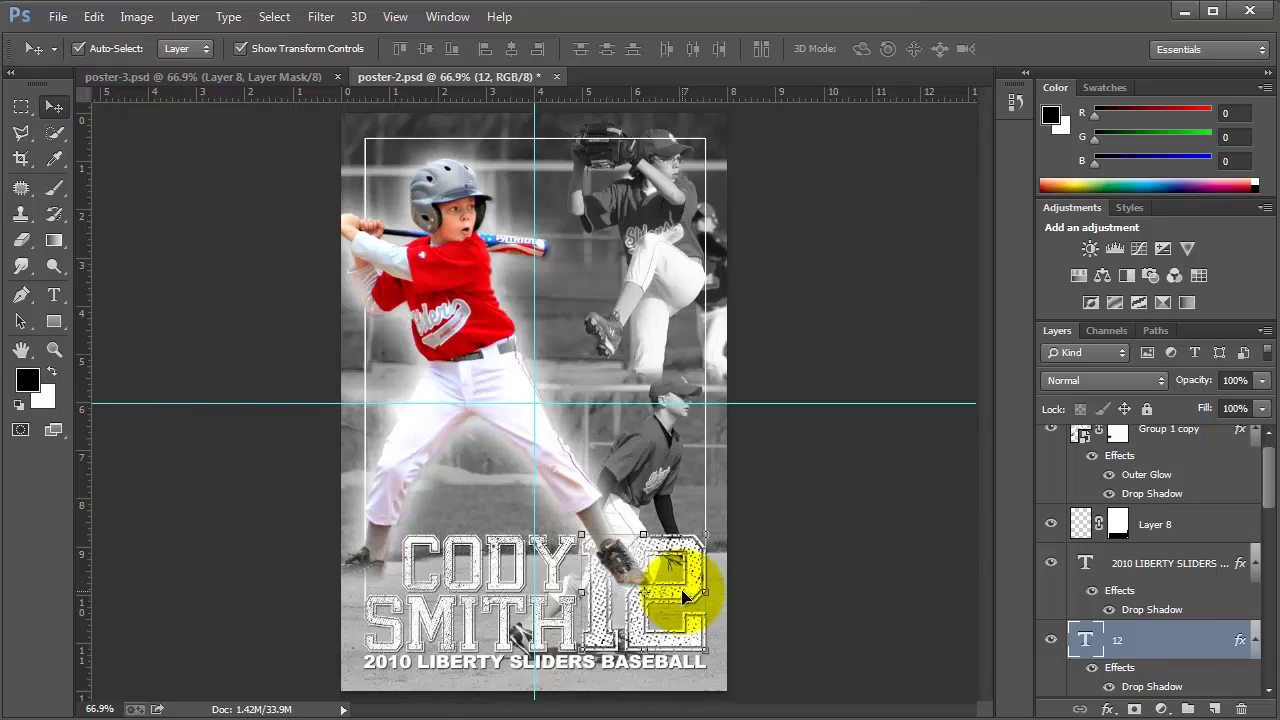
key("ctrl+bracketright")
key("ctrl+bracketright")
key("ctrl+bracketright")
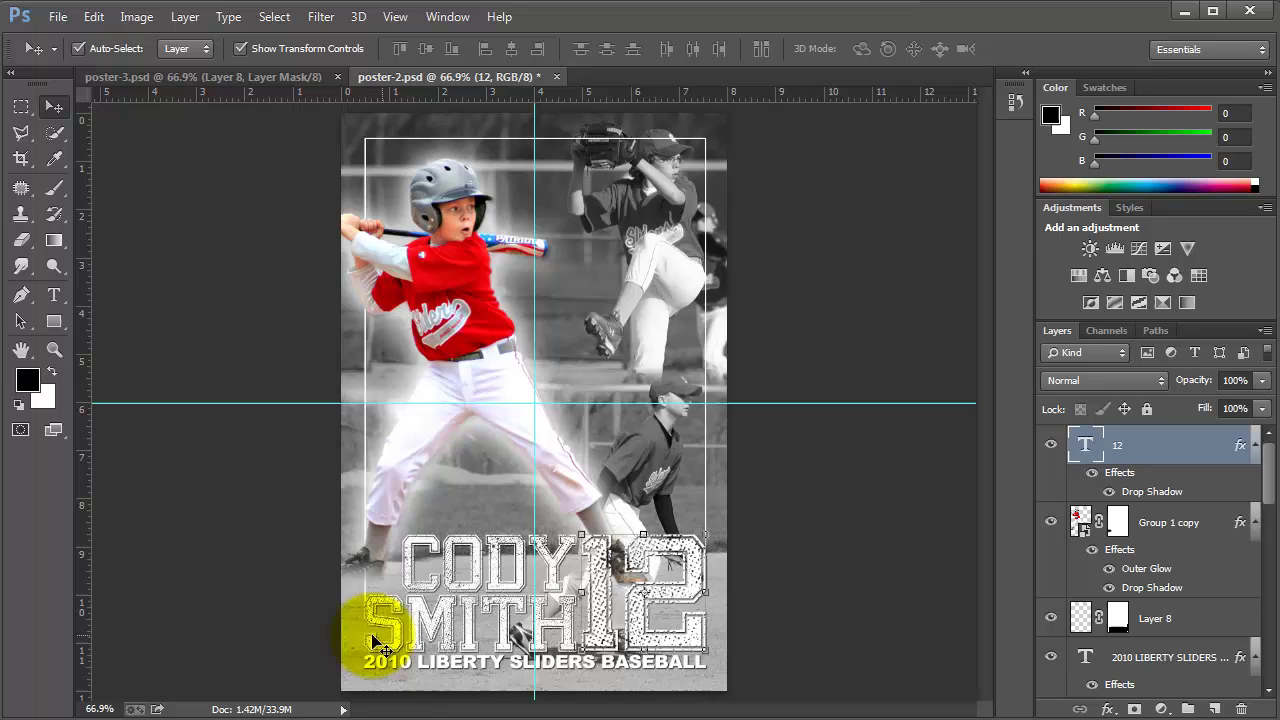
left_click(700, 250)
left_click_drag(704, 263, 680, 238)
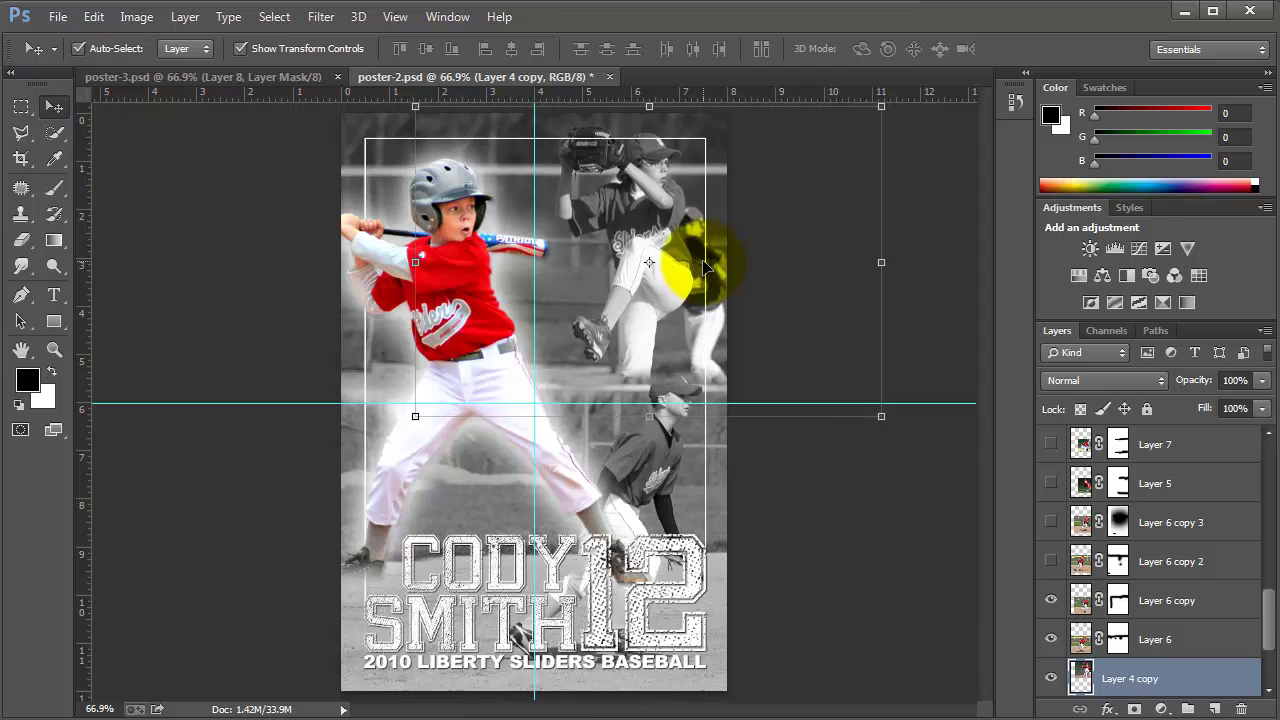
left_click(893, 617)
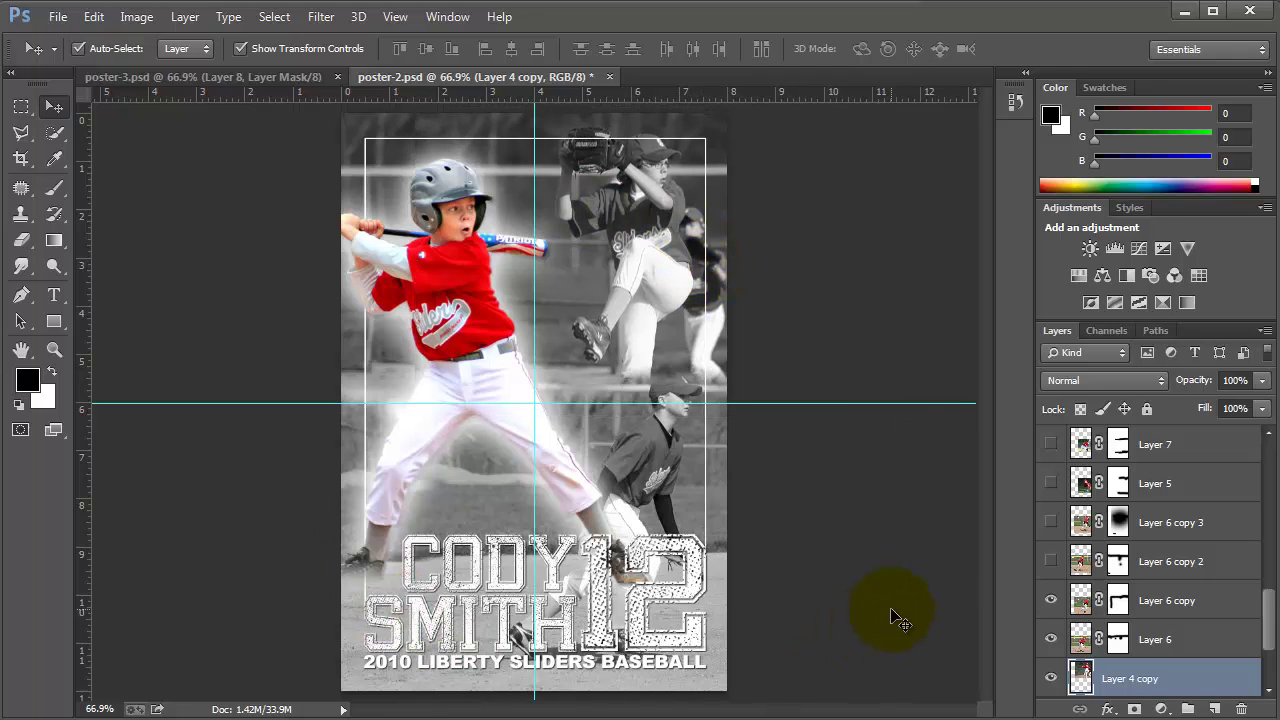